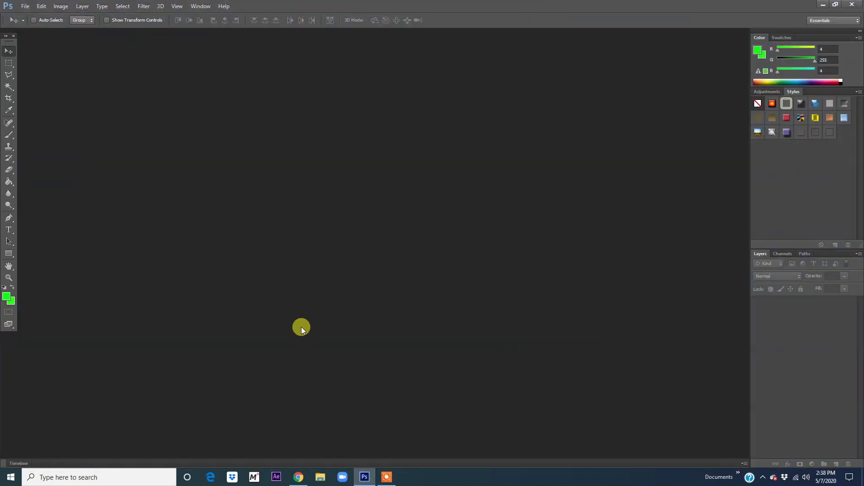
Step: Open Seek first JPEG.jpg and Seek first PNG 22.png together from the Desktop
double_click(279, 249)
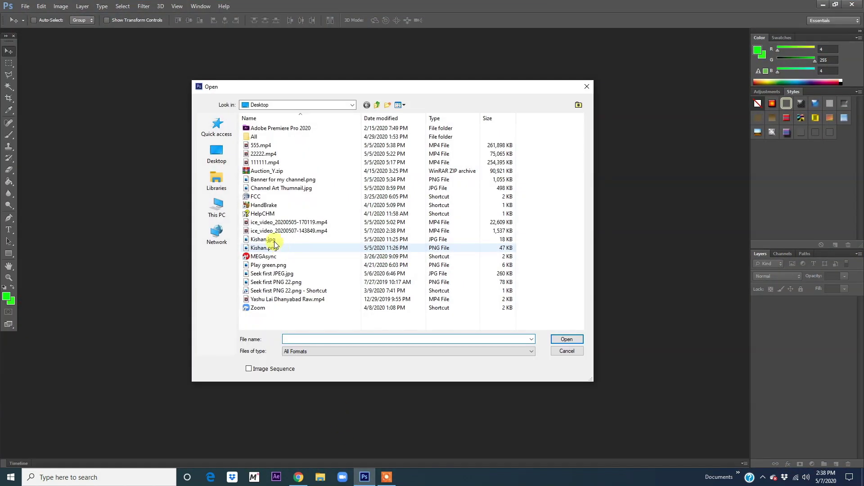
click(221, 162)
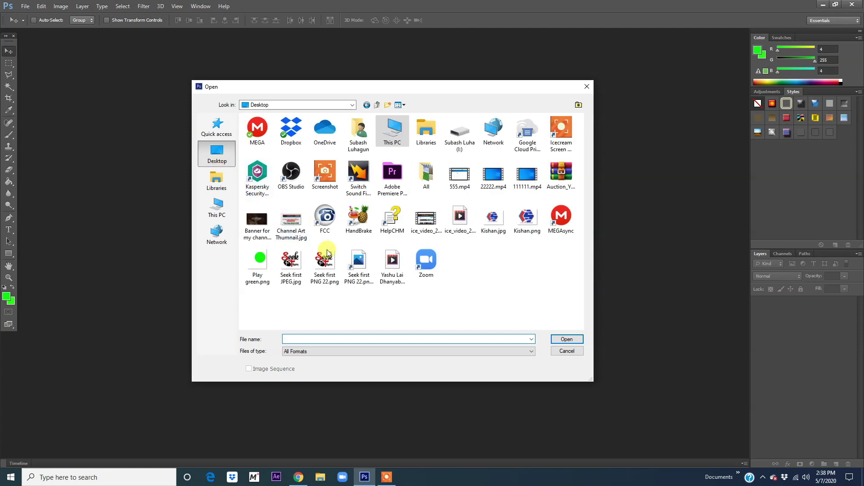
drag(288, 298, 327, 259)
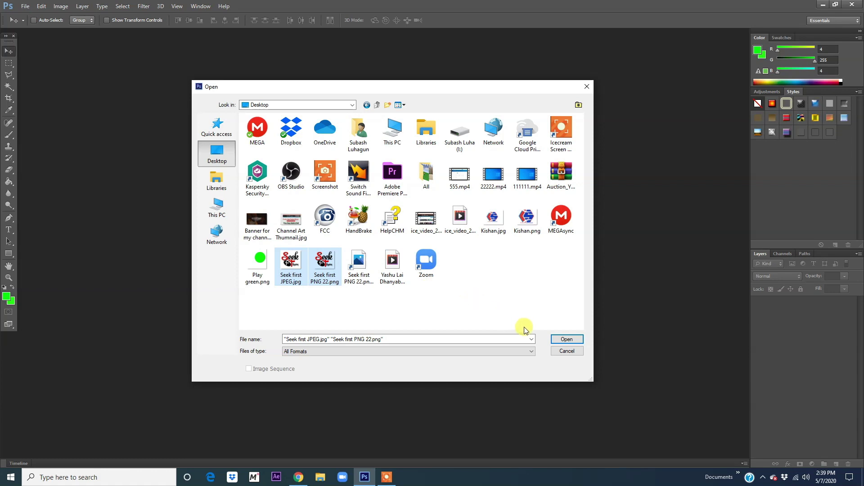
click(560, 339)
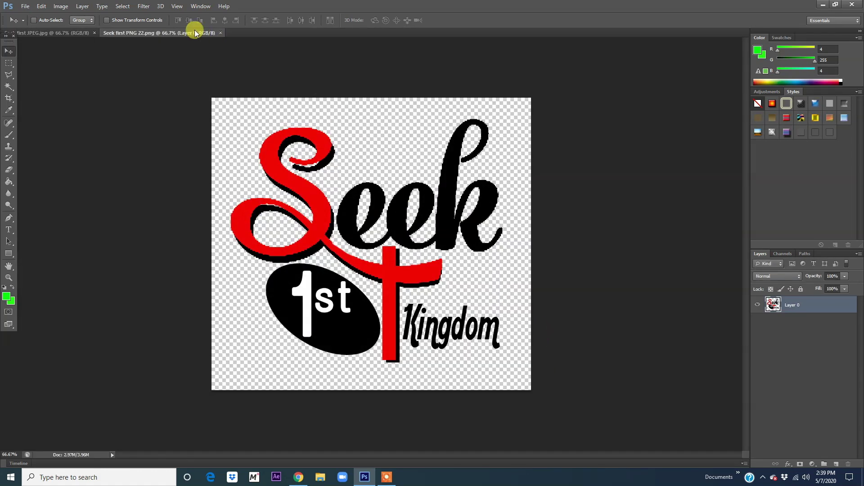
Step: Float the JPEG and PNG logo documents in separate windows, zooming each out to show the whole logo
drag(193, 33, 338, 68)
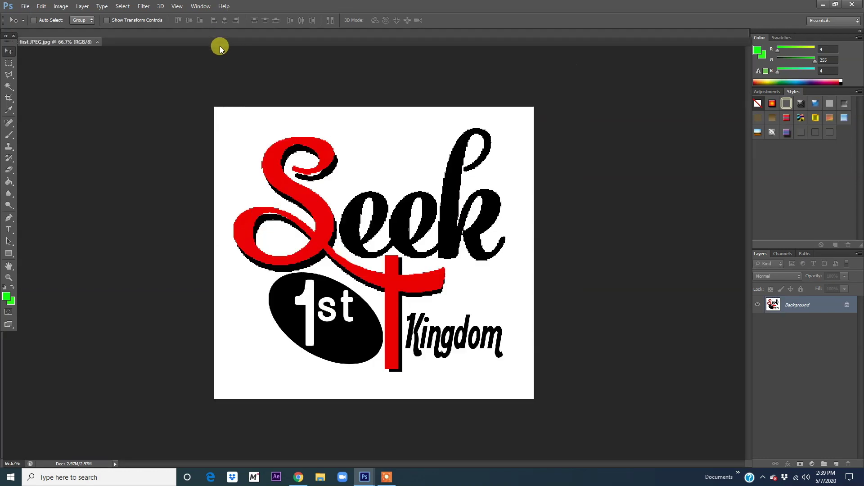
drag(216, 36, 228, 68)
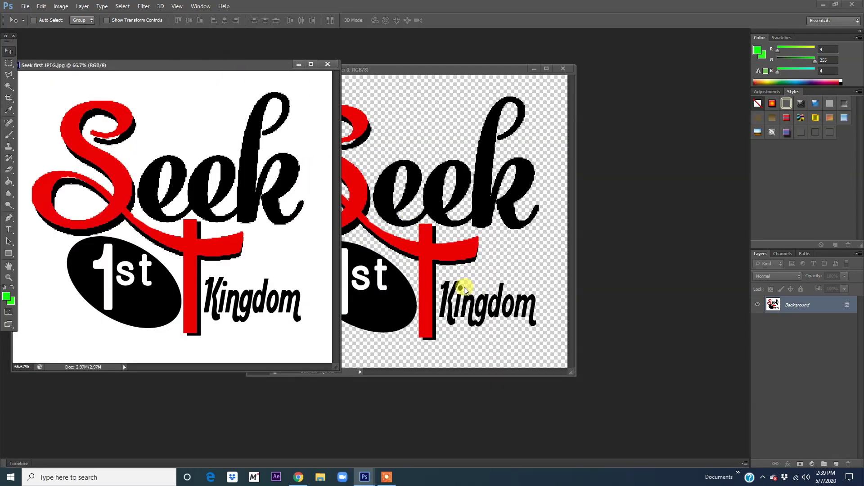
click(464, 287)
alt+click(452, 280)
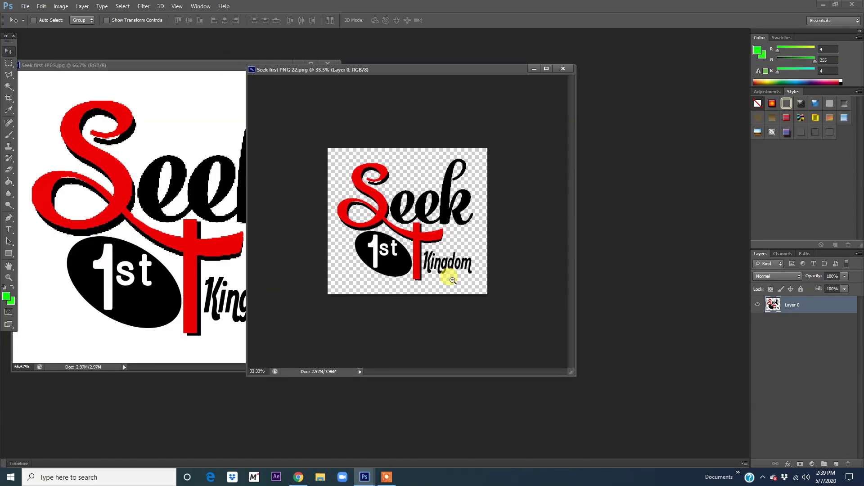
drag(393, 71, 508, 65)
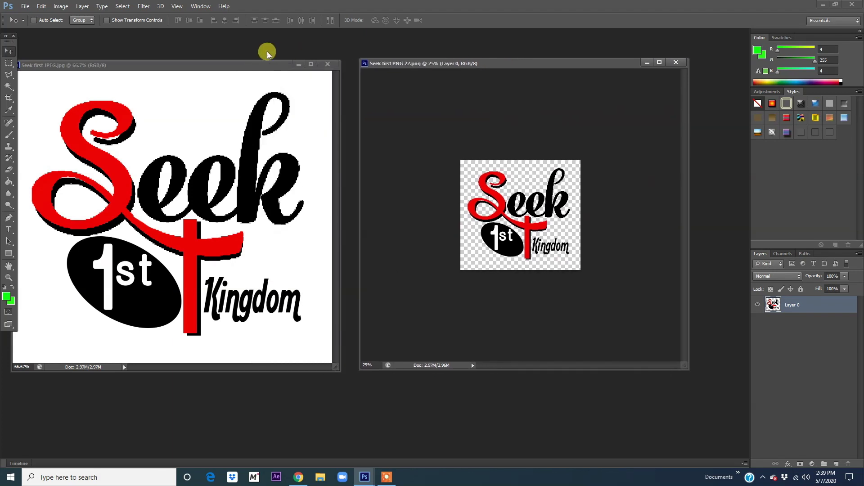
drag(242, 65, 256, 62)
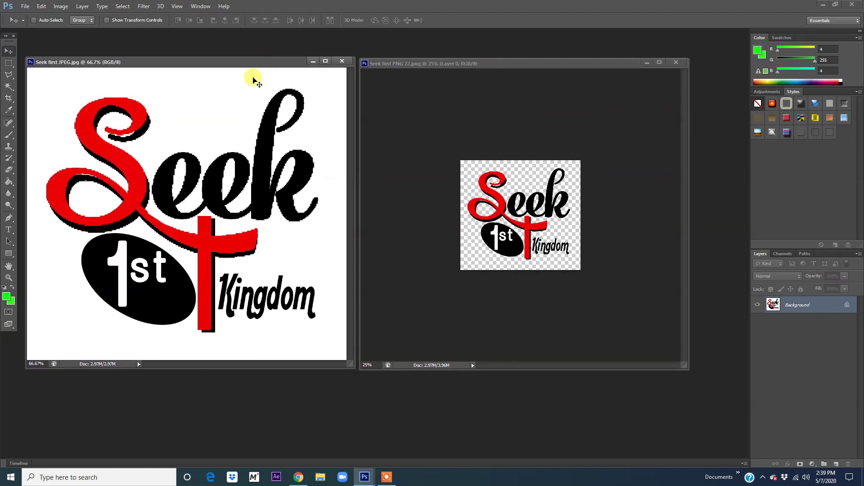
alt+click(233, 146)
alt+click(232, 230)
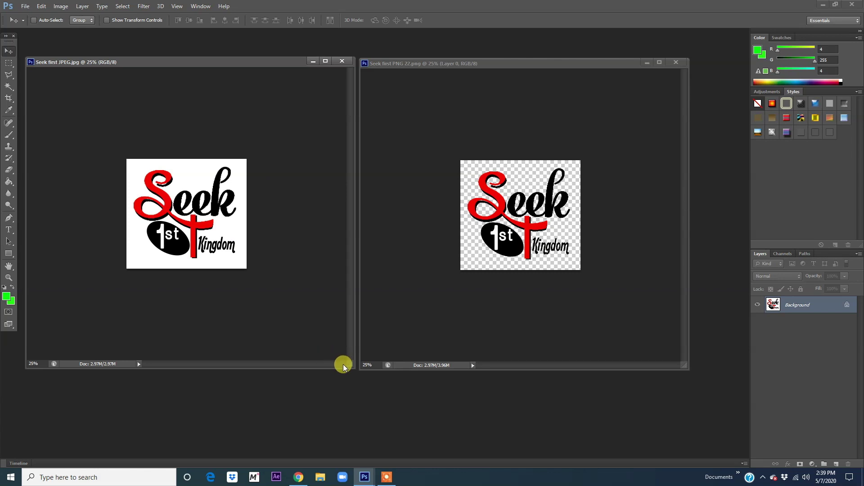
Step: Shrink the JPEG and PNG logo windows to similar sizes and place them side by side
drag(348, 362, 233, 223)
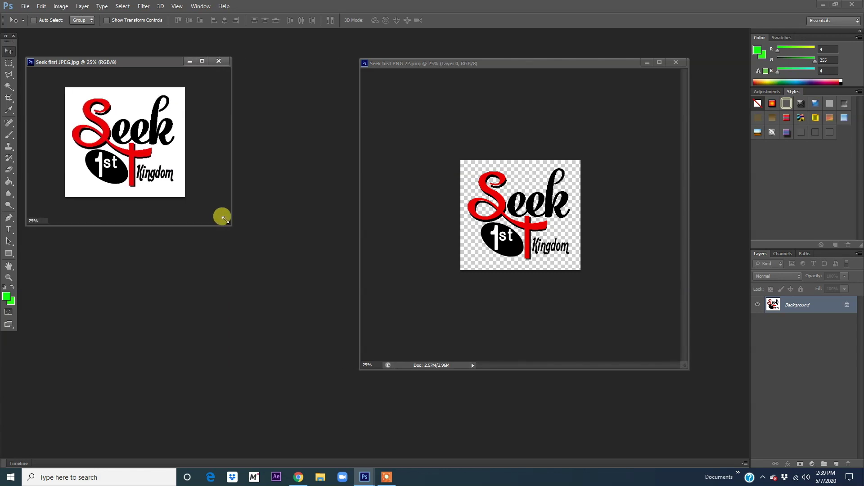
drag(143, 63, 219, 68)
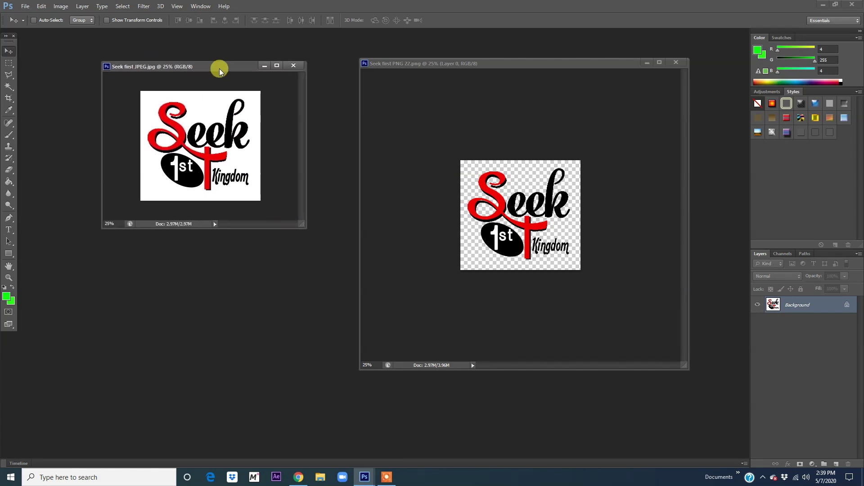
click(685, 366)
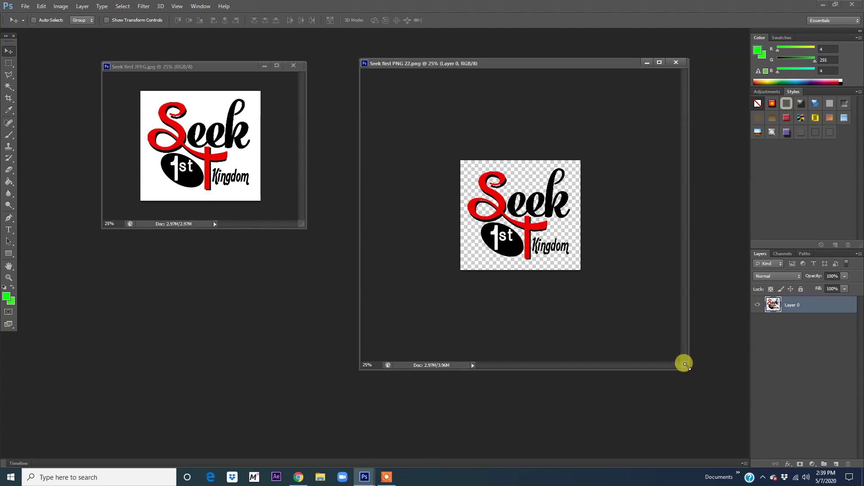
drag(688, 368, 570, 227)
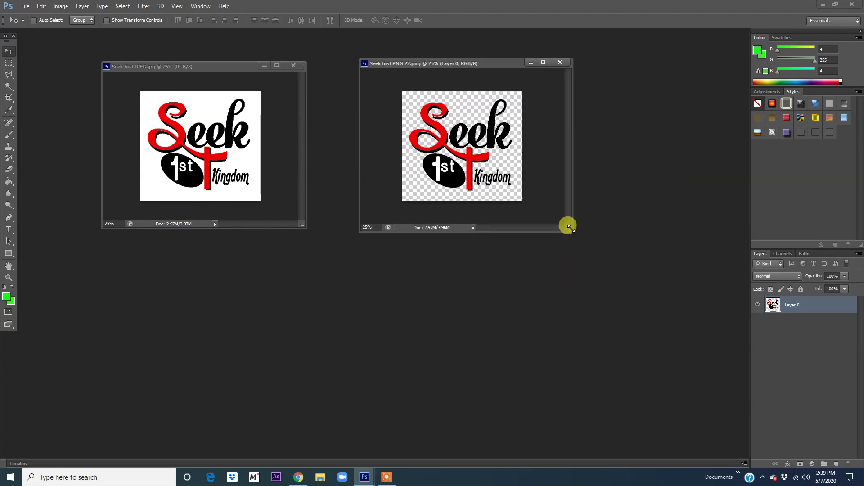
drag(497, 64, 462, 66)
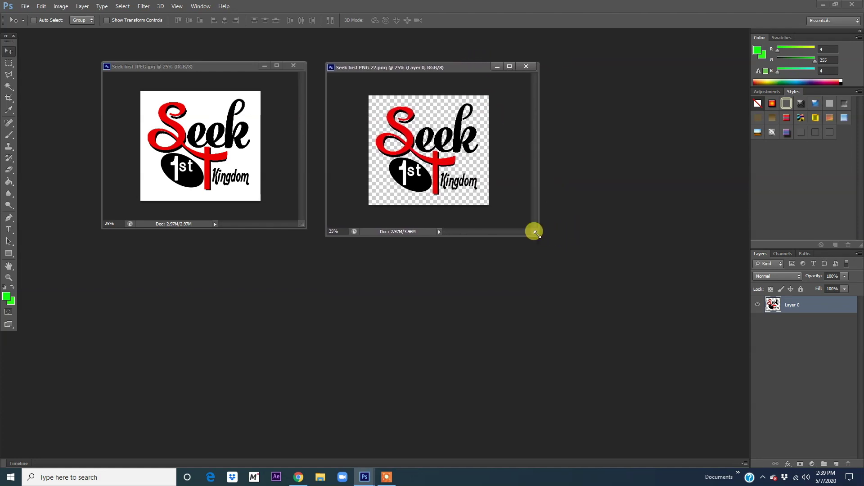
drag(534, 232, 525, 225)
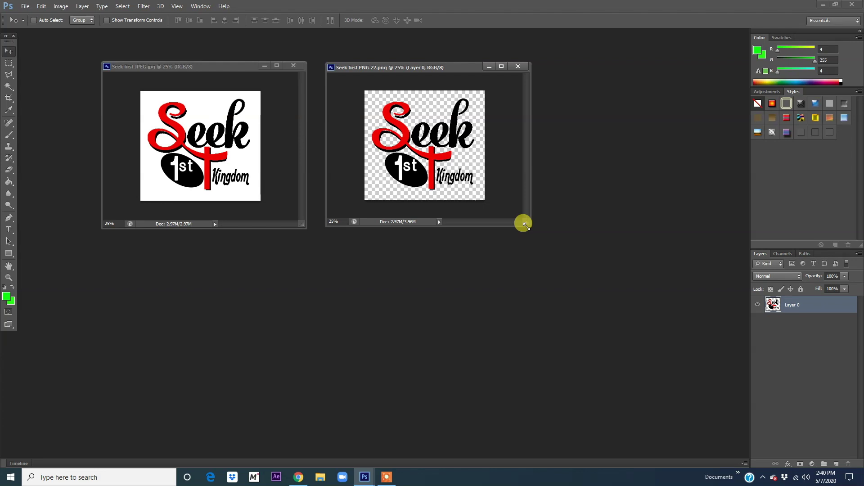
drag(524, 224, 528, 229)
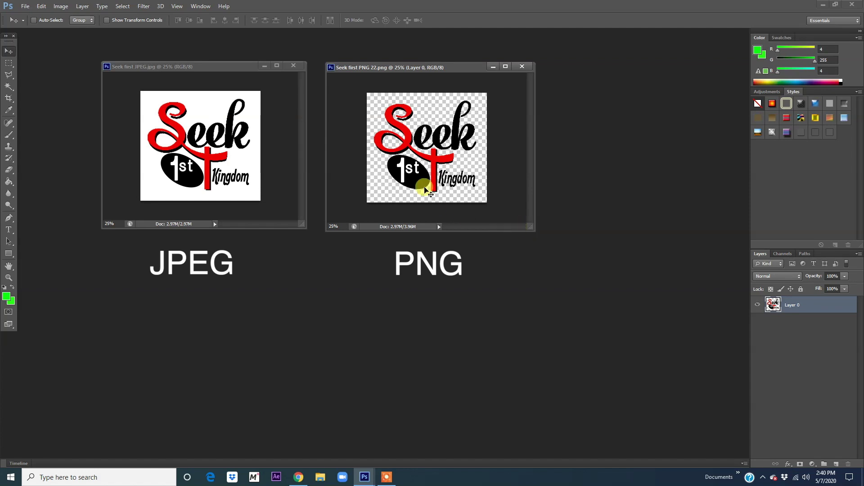
drag(461, 71, 461, 70)
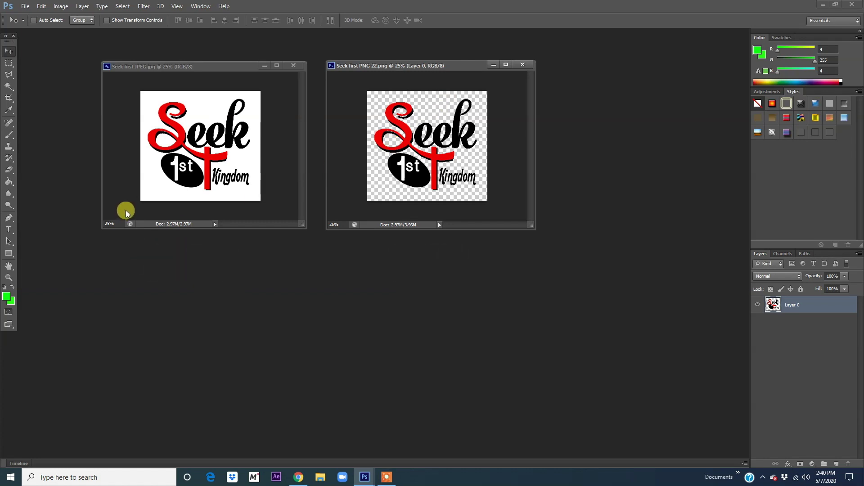
Step: Create a new green-background Untitled-1 document in its own floating window
key(ctrl+n)
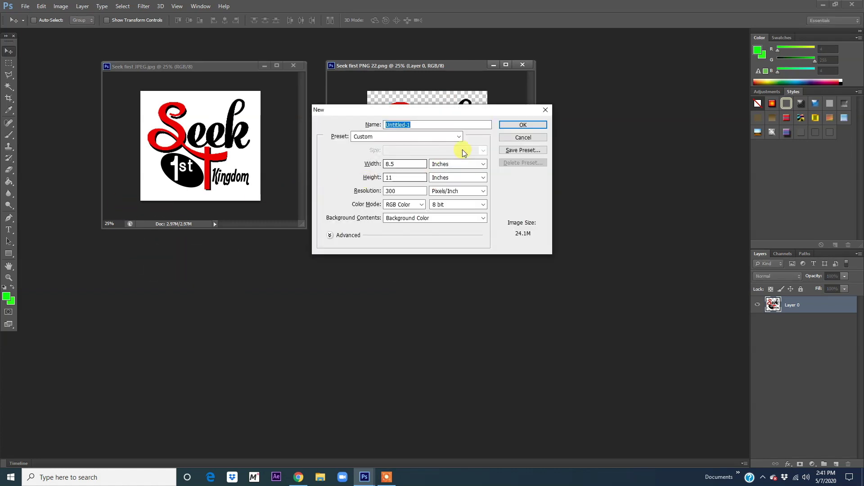
click(522, 125)
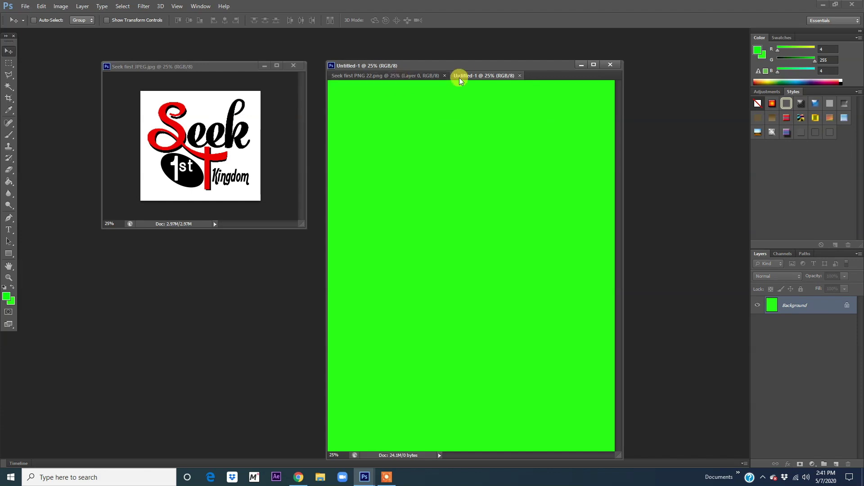
mouse_move(460, 76)
mouse_down()
mouse_move(474, 139)
mouse_move(463, 163)
mouse_up()
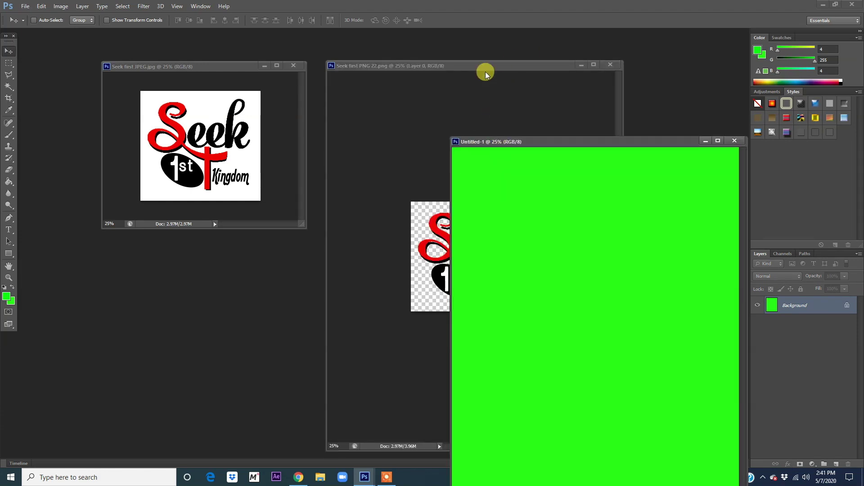
Step: Narrow the PNG logo window and place the Untitled-1 window just below the logos
mouse_move(324, 452)
mouse_down()
mouse_move(337, 311)
mouse_move(325, 221)
mouse_up()
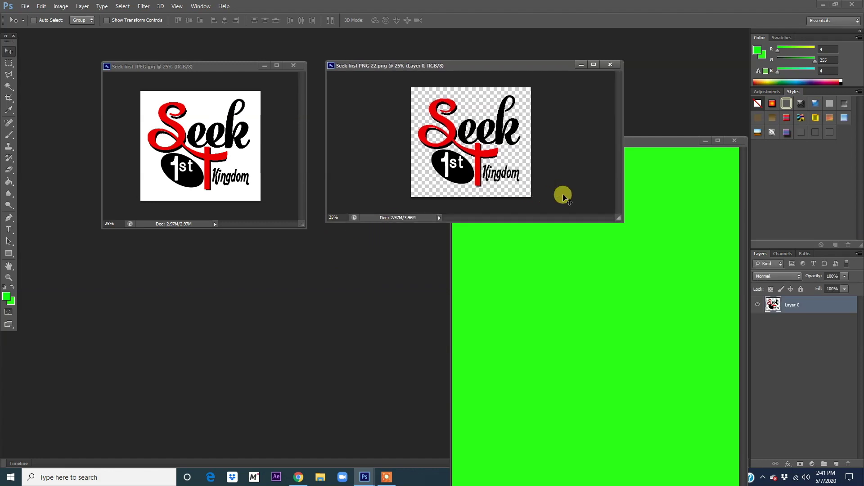
mouse_move(621, 219)
mouse_down()
mouse_move(540, 204)
mouse_move(495, 225)
mouse_move(503, 227)
mouse_up()
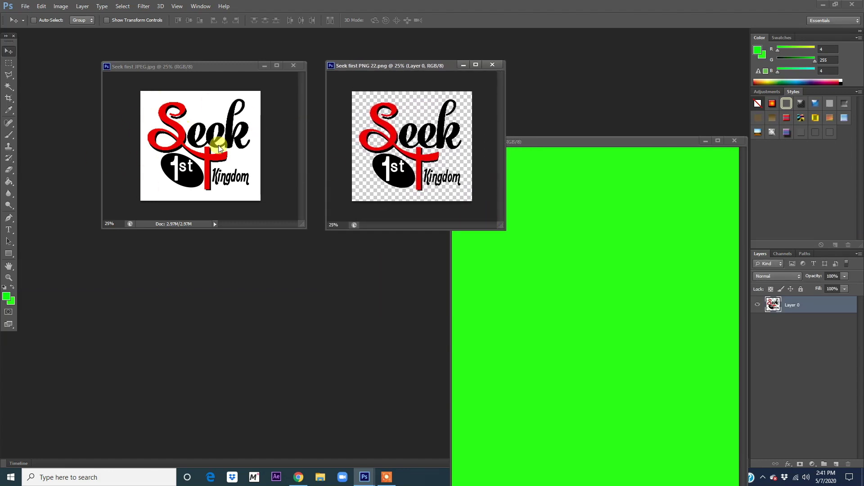
mouse_move(598, 140)
mouse_down()
mouse_move(472, 229)
mouse_move(383, 262)
mouse_up()
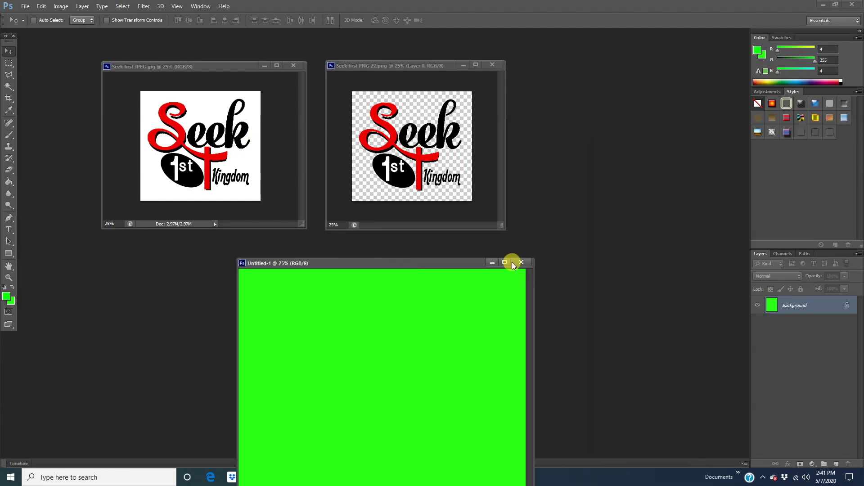
mouse_move(529, 257)
mouse_down()
mouse_move(517, 338)
mouse_move(554, 376)
mouse_move(538, 433)
mouse_up()
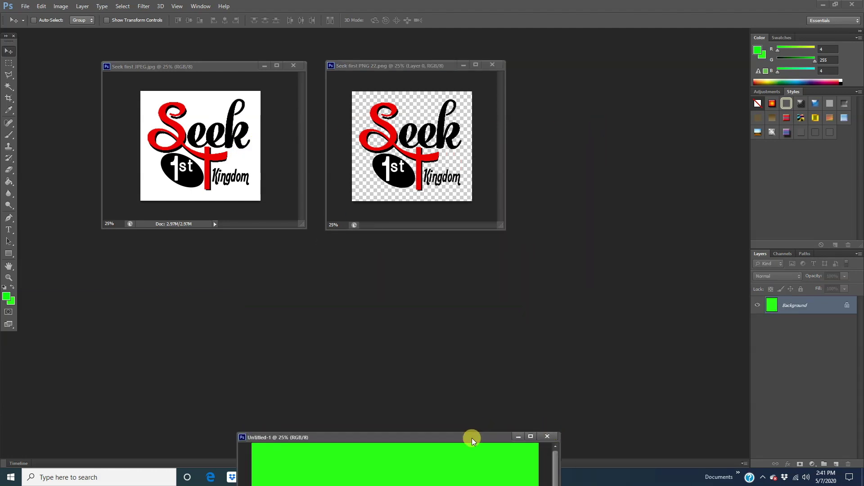
mouse_move(471, 440)
mouse_down()
mouse_move(430, 295)
mouse_move(428, 254)
mouse_up()
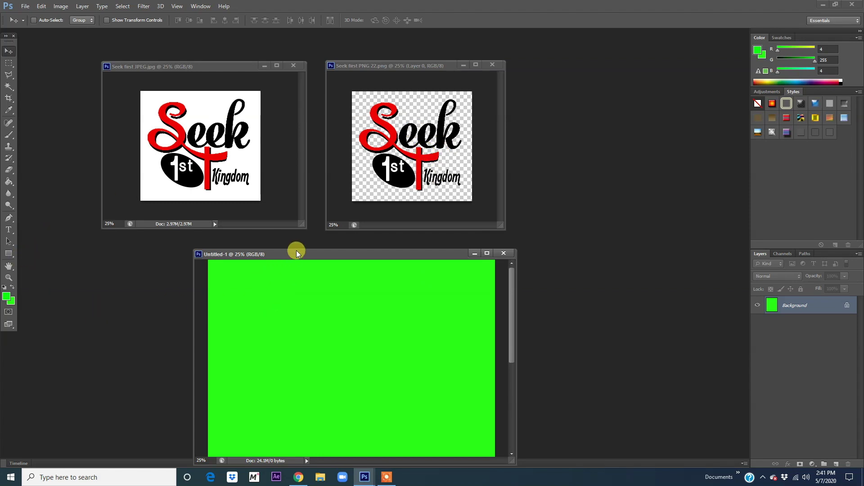
drag(297, 252, 293, 239)
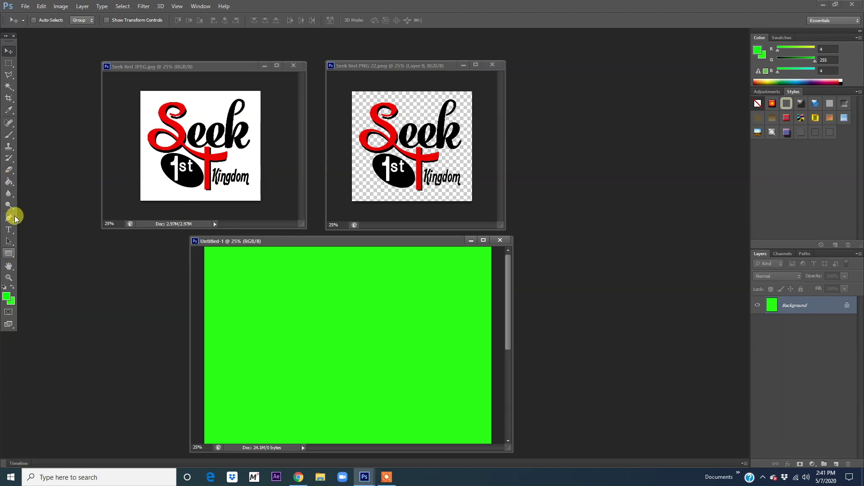
Step: Select the Gradient tool and set the foreground colour to blue
click(10, 184)
click(43, 180)
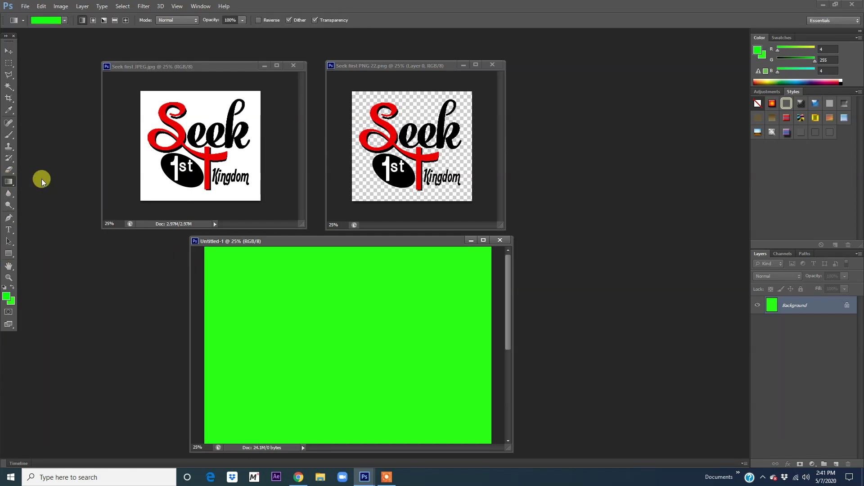
click(6, 298)
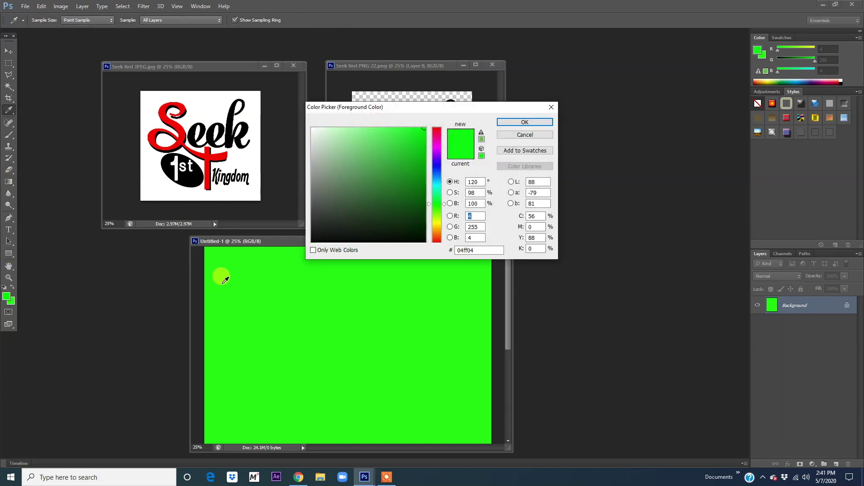
click(437, 171)
click(525, 121)
Step: Fill Untitled-1 with a vertical blue-to-green gradient, then activate the JPEG logo with the Move tool
drag(267, 276, 411, 419)
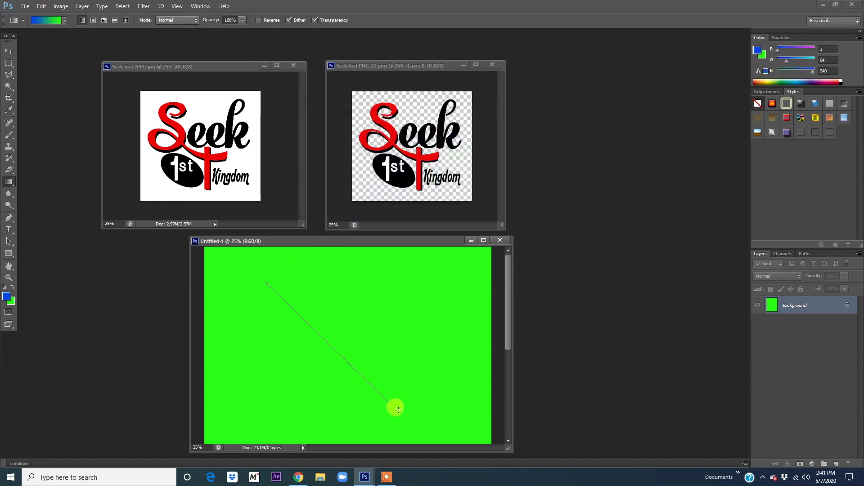
drag(355, 287, 359, 387)
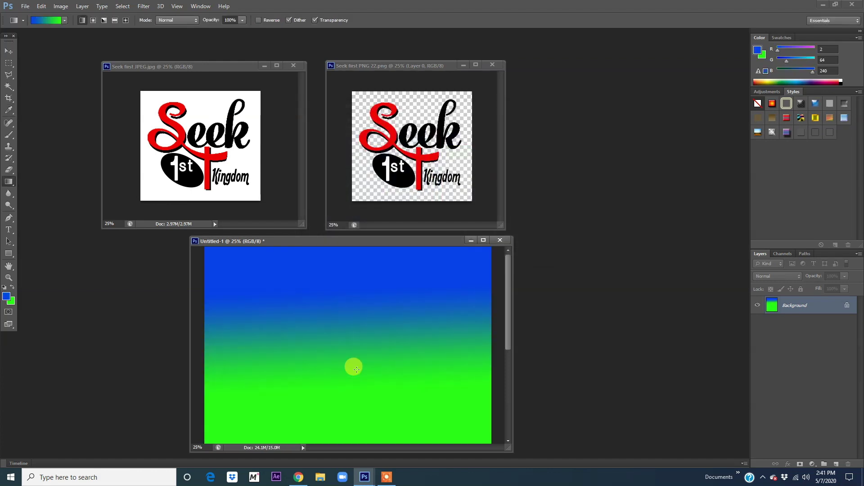
drag(332, 280, 334, 385)
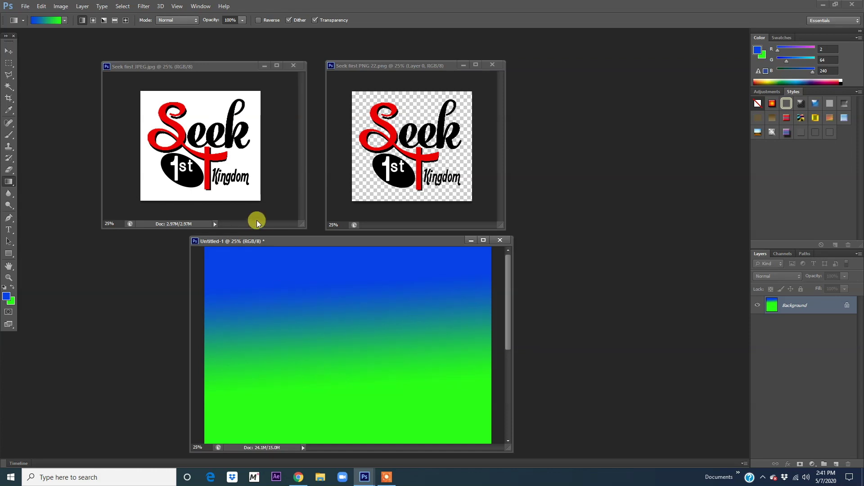
click(9, 51)
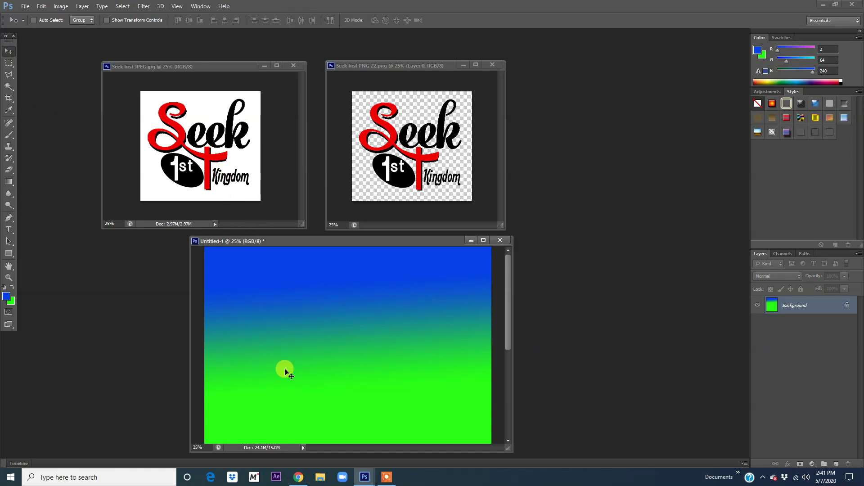
click(177, 155)
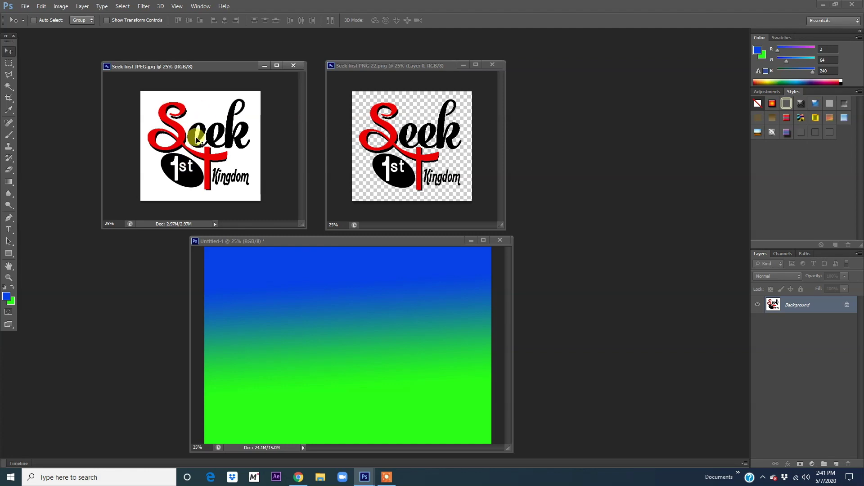
Step: Copy the JPEG logo onto the gradient canvas as Layer 1, scale it down, then start dragging the PNG logo
mouse_move(198, 125)
mouse_down()
mouse_move(284, 321)
mouse_move(302, 314)
mouse_up()
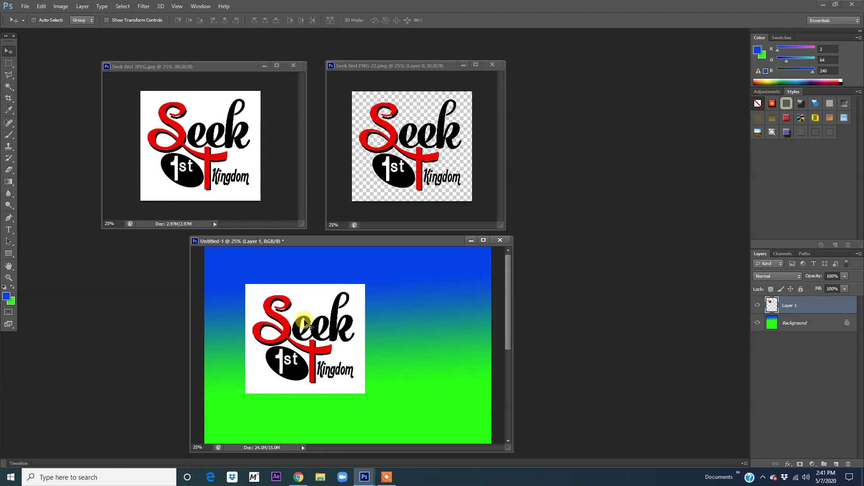
key(ctrl+t)
mouse_move(365, 284)
mouse_down()
mouse_move(309, 336)
mouse_move(268, 349)
mouse_up()
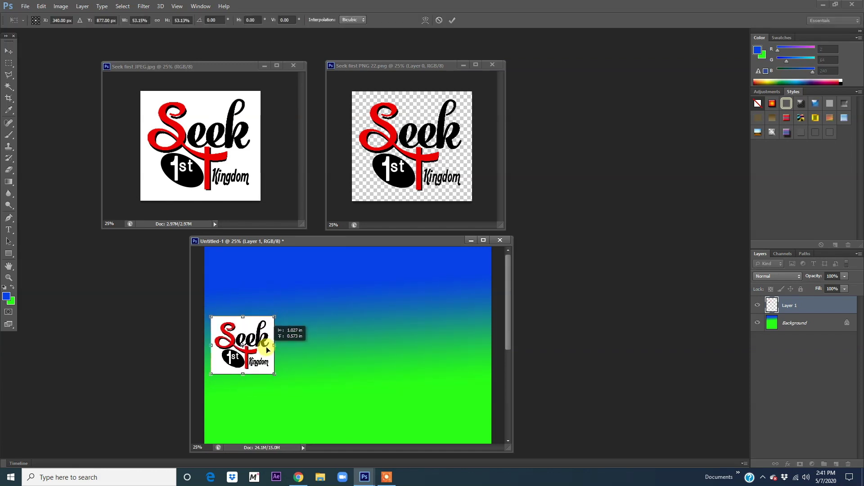
key(Return)
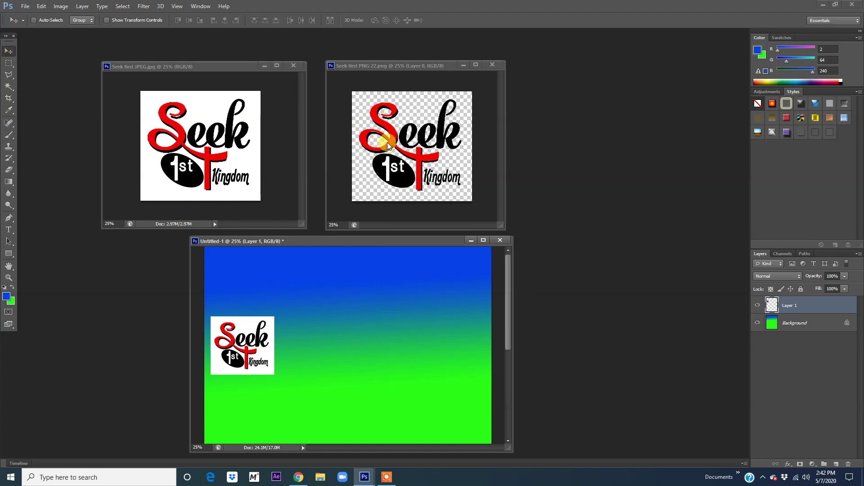
drag(390, 146, 354, 338)
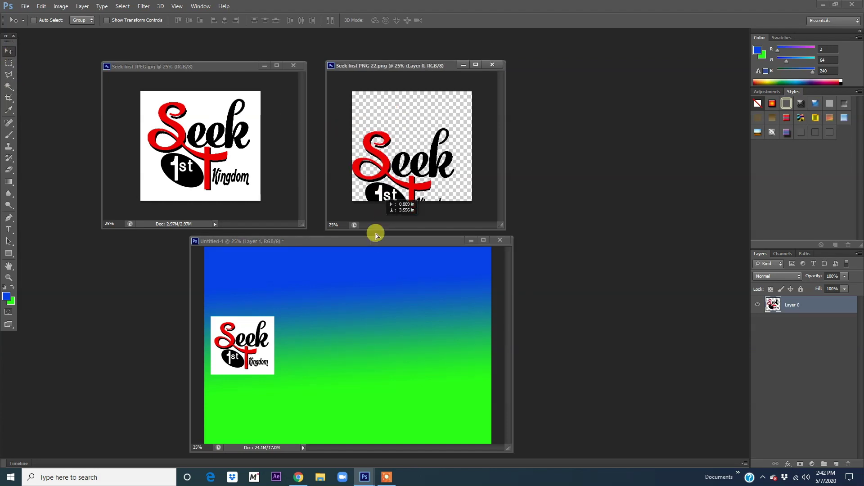
Step: Place the transparent PNG logo on the gradient canvas and scale it to about 67%
mouse_move(385, 215)
mouse_down()
mouse_move(342, 324)
mouse_move(332, 393)
mouse_move(336, 387)
mouse_up()
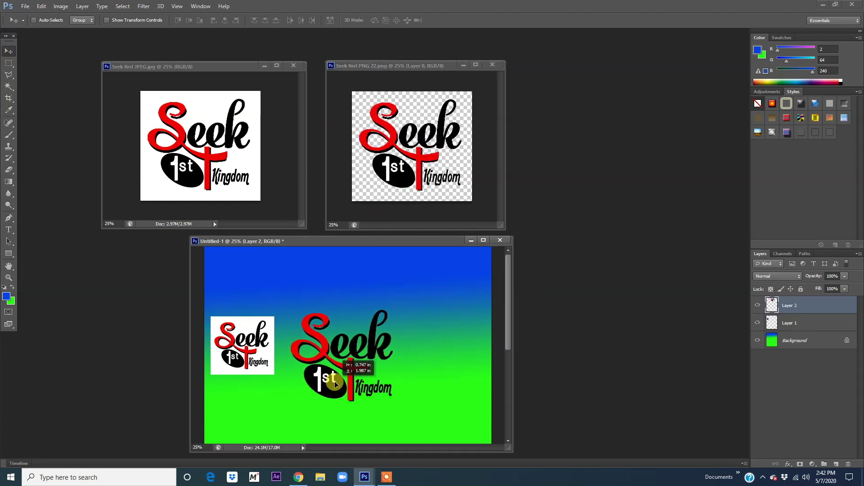
key(ctrl+t)
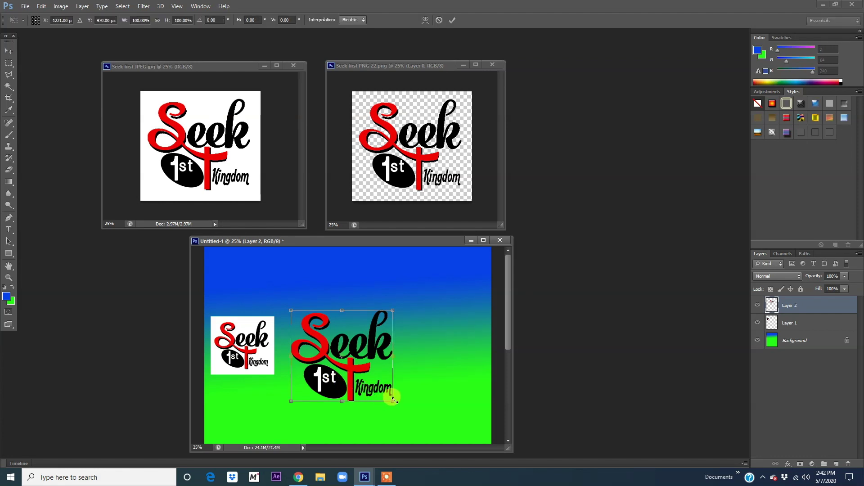
drag(393, 399, 347, 358)
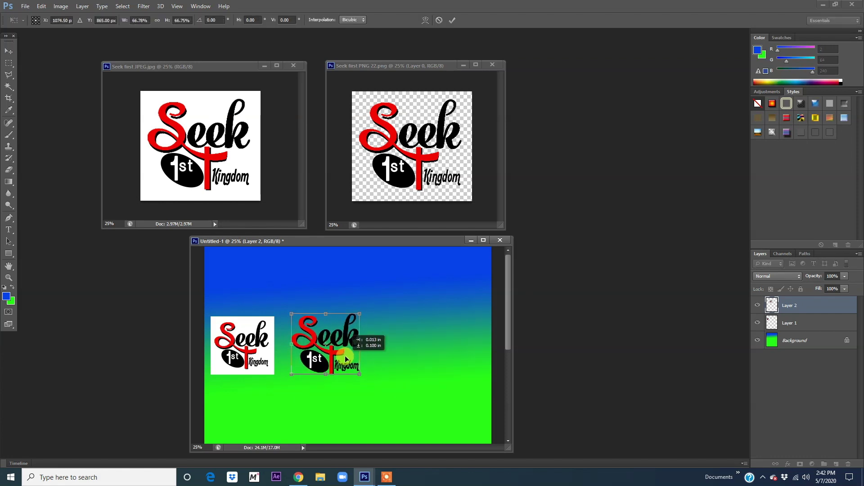
key(Return)
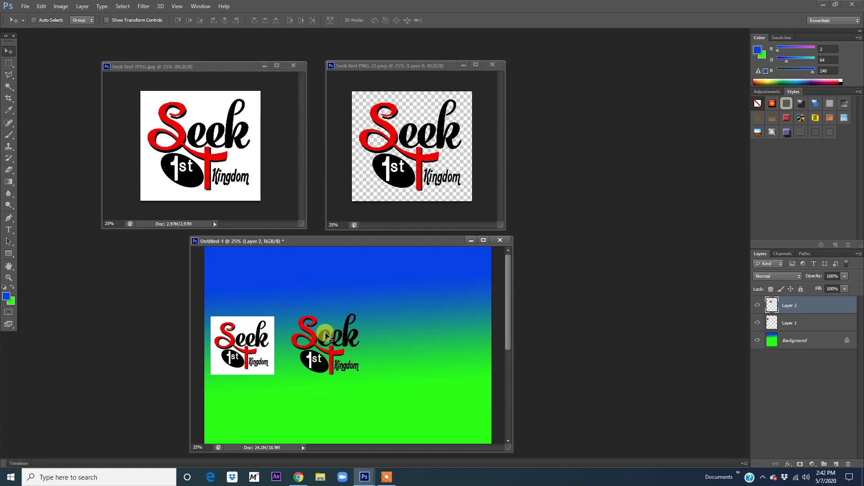
Step: Select Layer 1, nudge the JPEG copy slightly up-right, and close Untitled-1
right_click(252, 354)
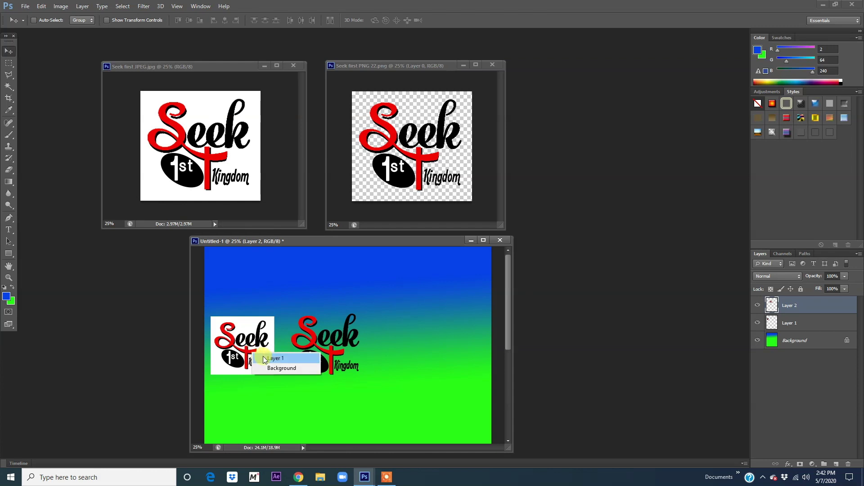
click(270, 358)
drag(259, 358, 262, 354)
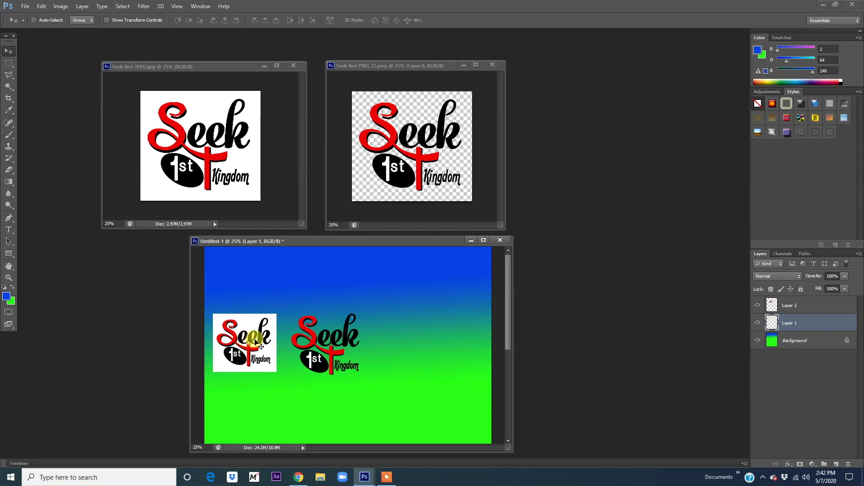
click(303, 343)
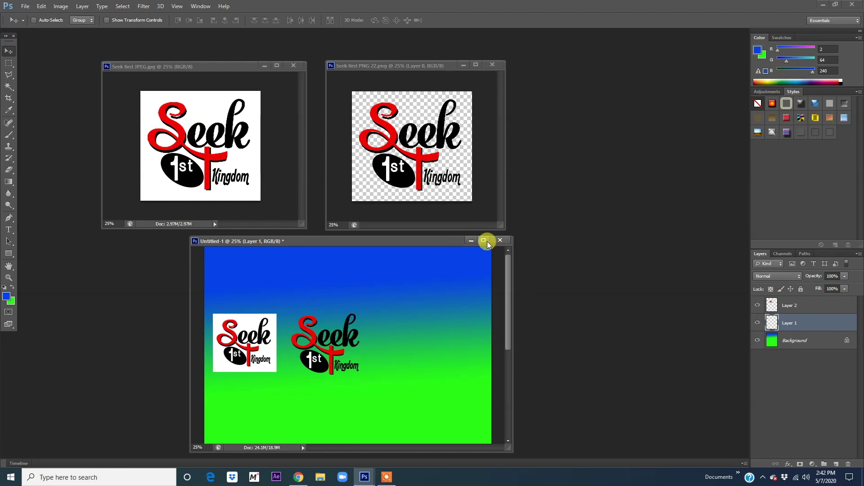
Step: Discard Untitled-1 without saving and close the PNG logo document
click(501, 240)
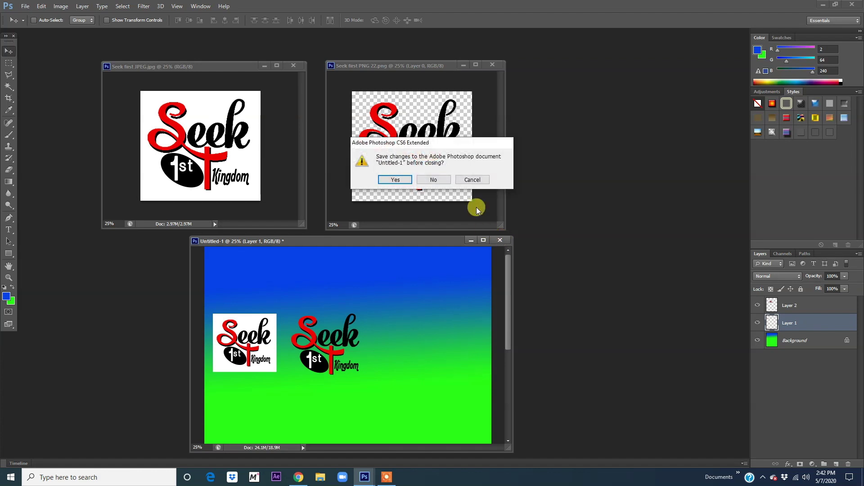
click(431, 179)
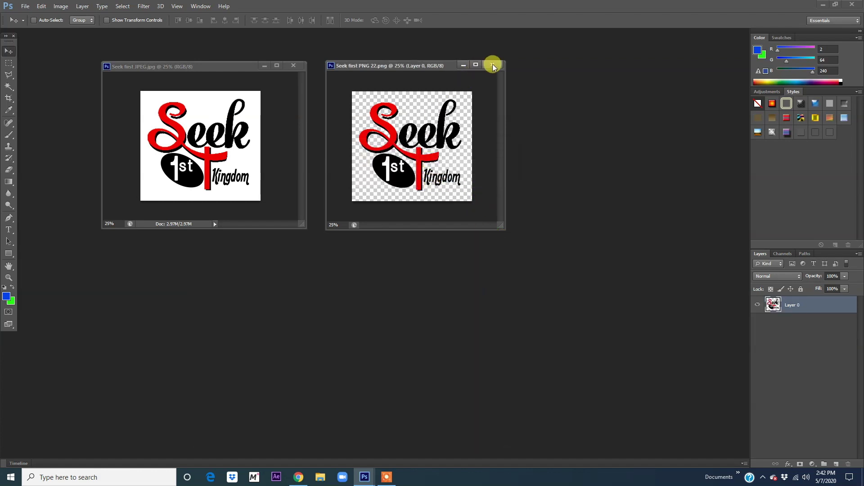
drag(448, 65, 462, 94)
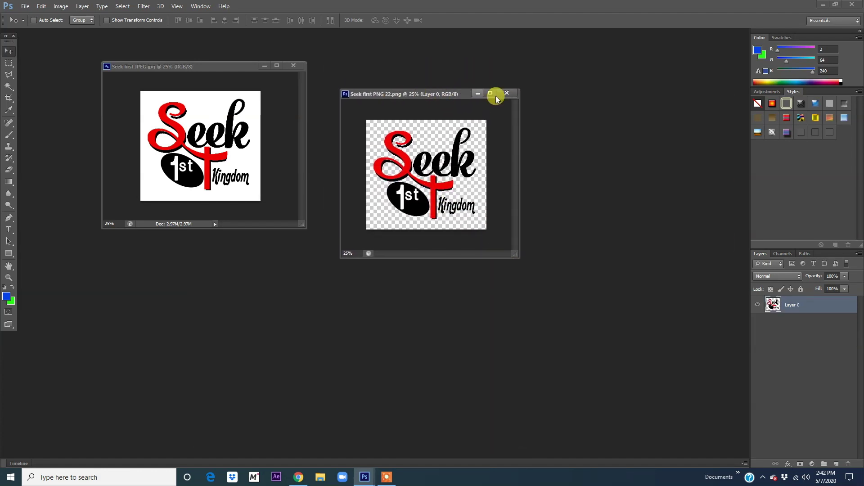
click(506, 93)
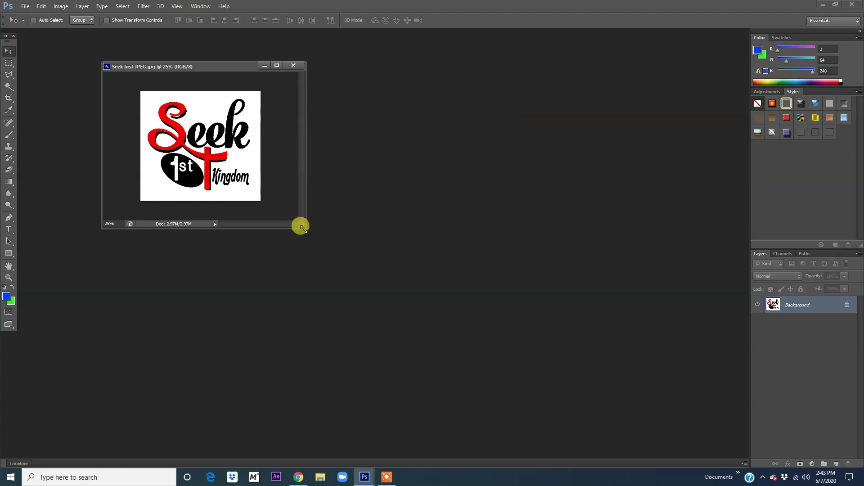
Step: Enlarge the JPEG window, zoom it to 33.3%, reposition it, then close the JPEG document
drag(301, 232, 366, 343)
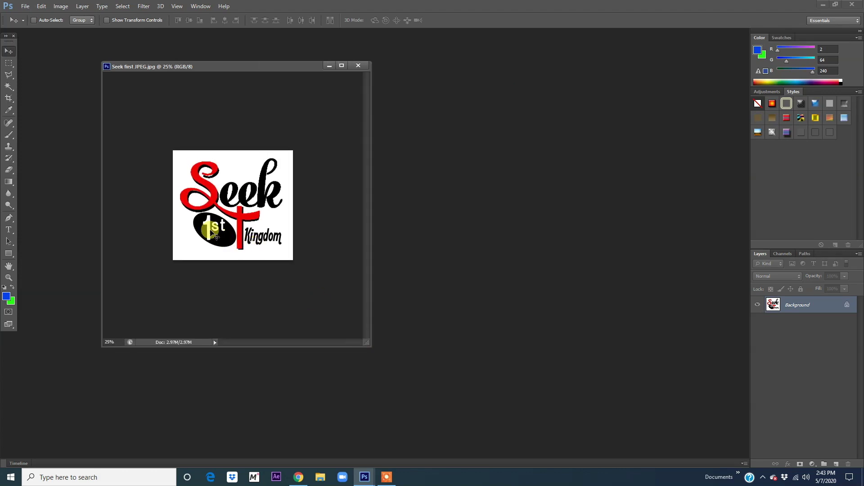
key(ctrl+plus)
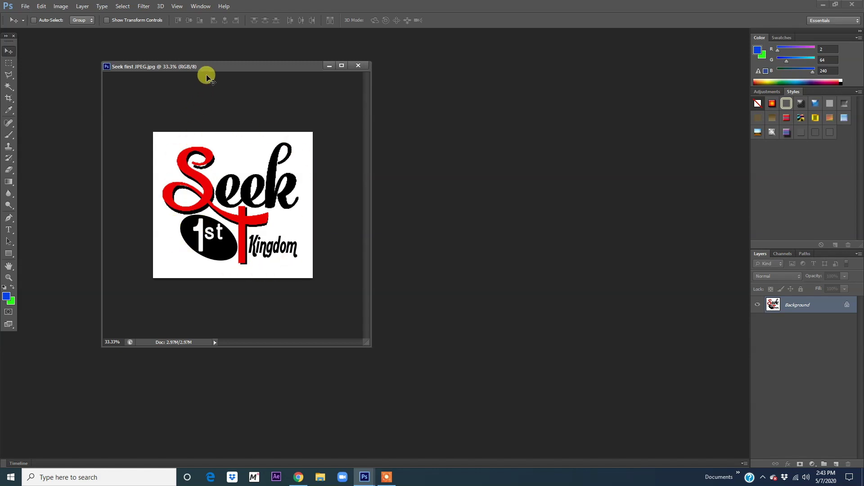
mouse_move(200, 66)
mouse_down()
mouse_move(225, 59)
mouse_move(216, 58)
mouse_up()
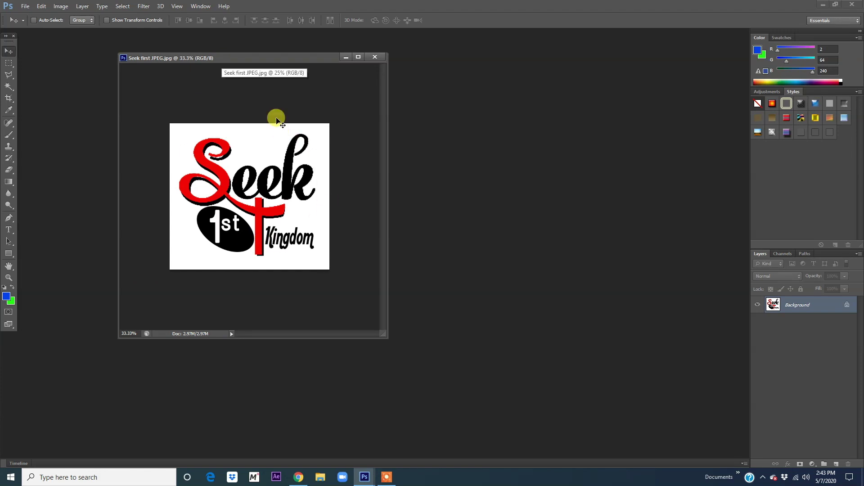
mouse_move(259, 59)
mouse_down()
mouse_move(276, 66)
mouse_move(263, 62)
mouse_up()
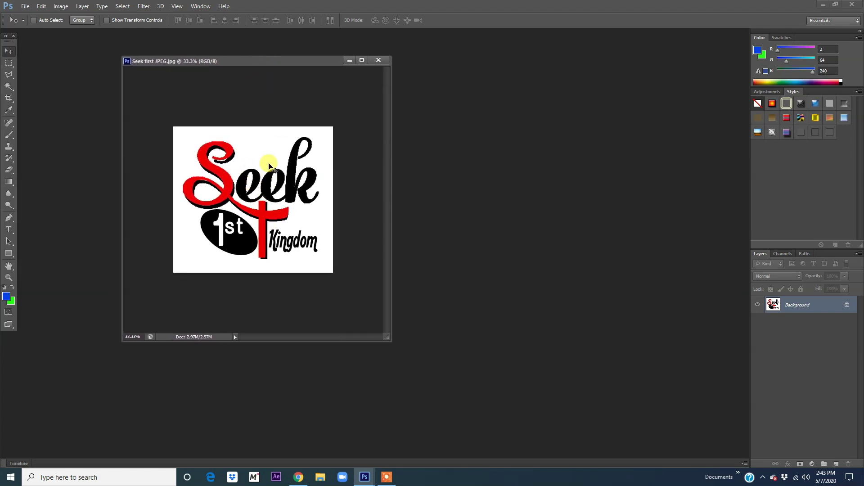
click(378, 60)
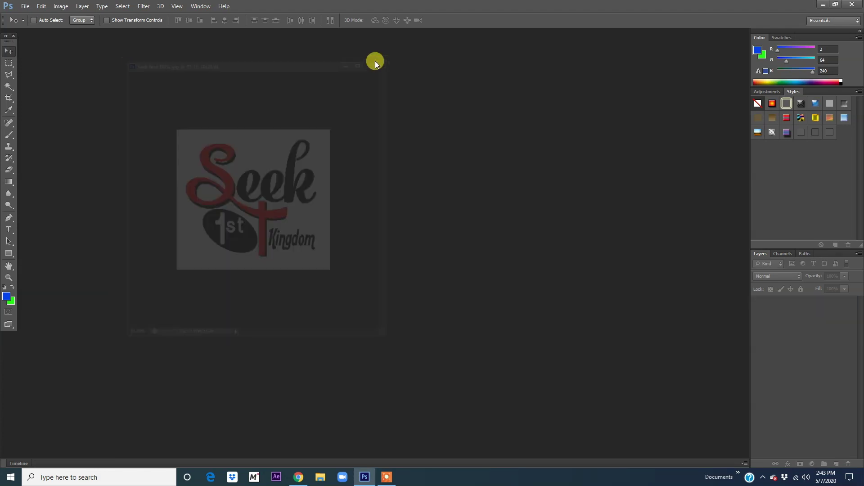
click(25, 6)
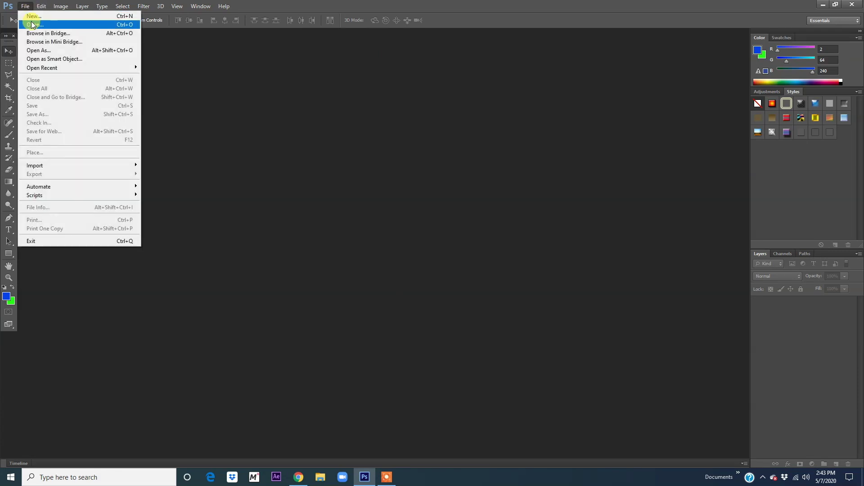
Step: Reopen Seek first JPEG.jpg from the Desktop
click(32, 25)
click(217, 153)
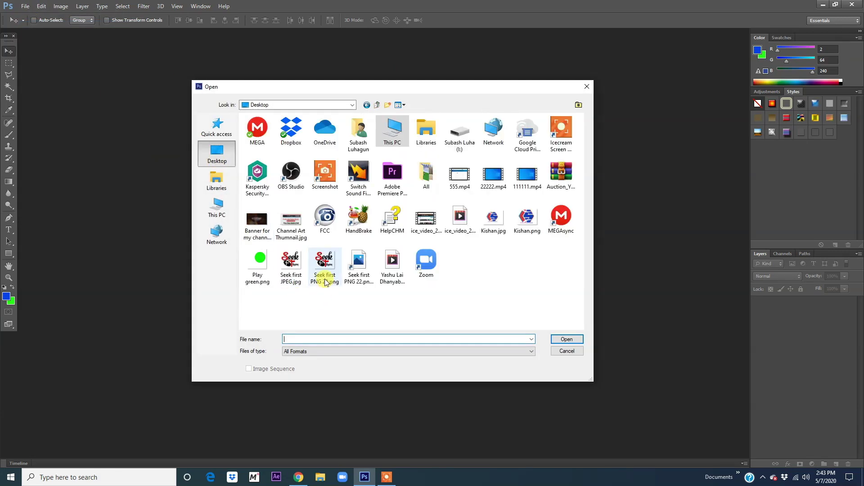
click(587, 86)
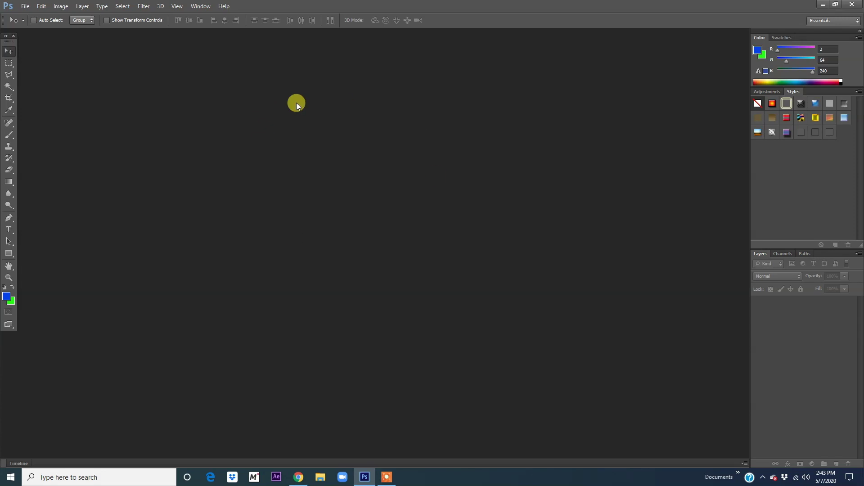
double_click(249, 183)
click(217, 154)
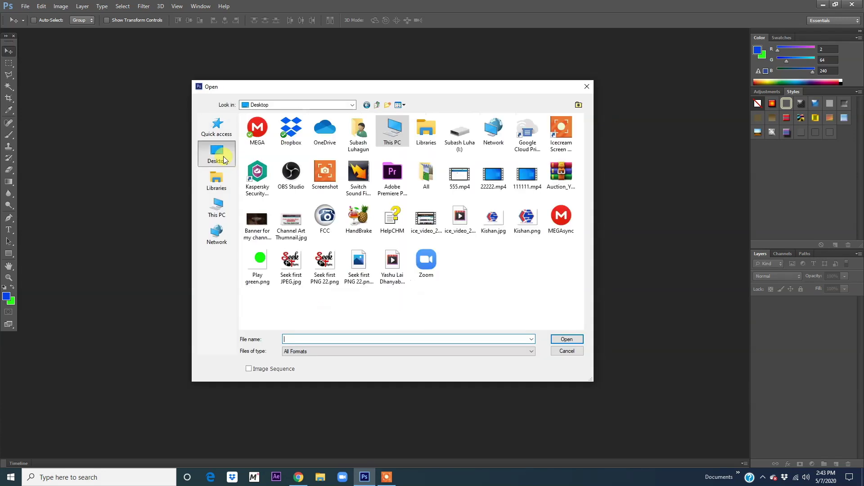
click(290, 263)
click(562, 340)
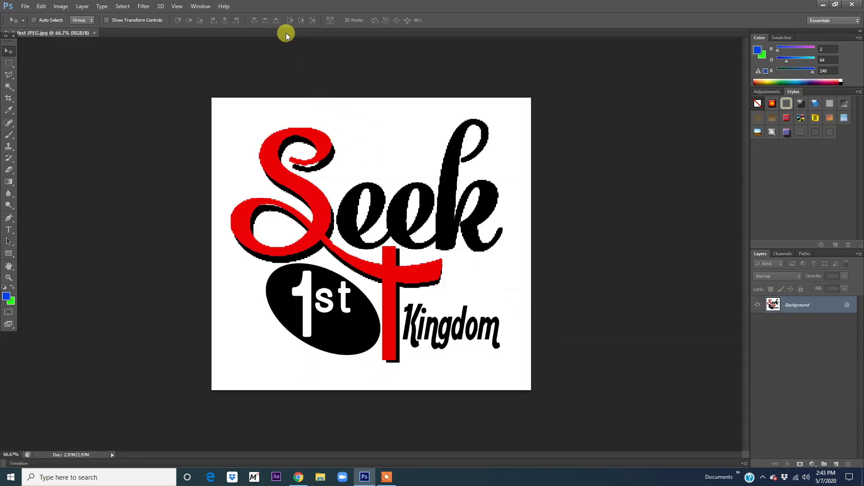
Step: Float the JPEG logo in its own window and zoom it out to 25%
drag(364, 36, 320, 77)
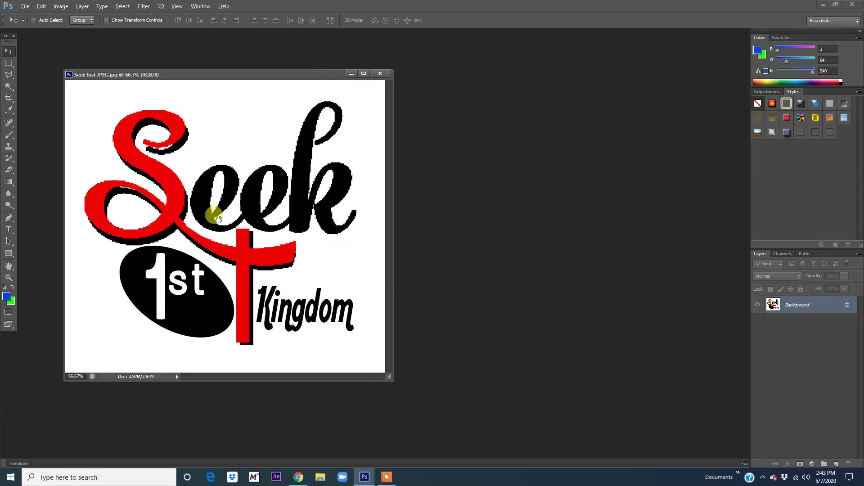
alt+click(219, 219)
alt+click(219, 220)
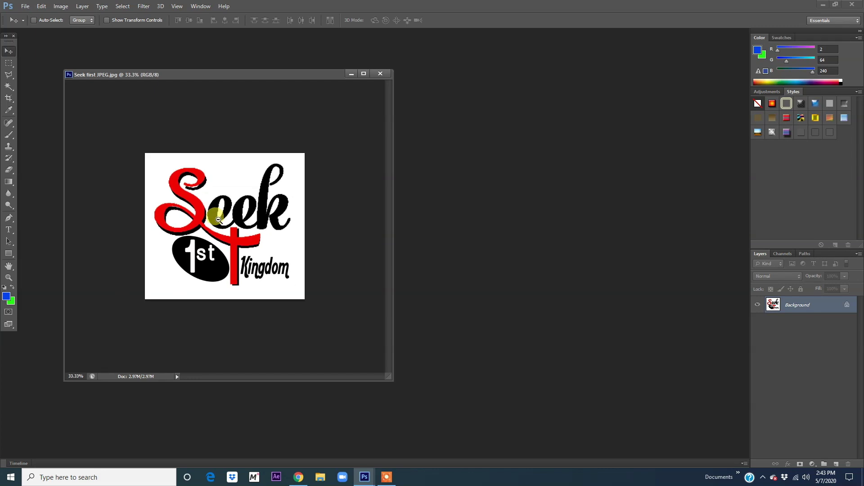
alt+click(239, 246)
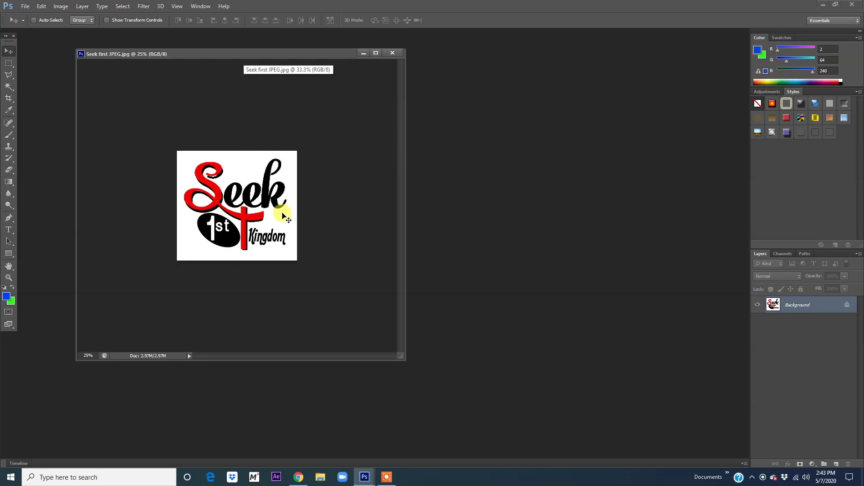
drag(258, 53, 272, 54)
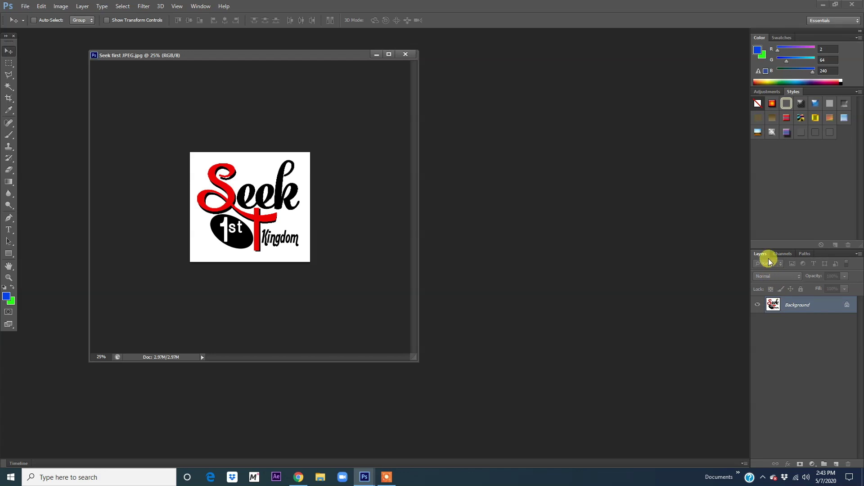
drag(768, 258, 766, 266)
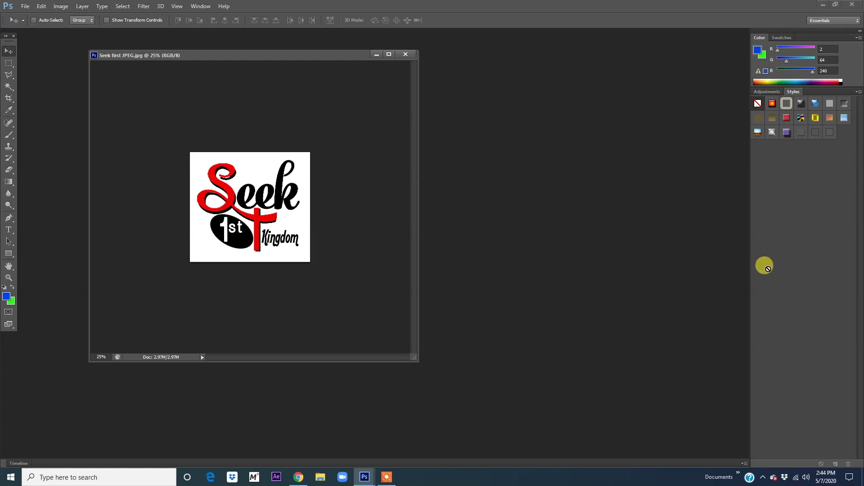
key(F7)
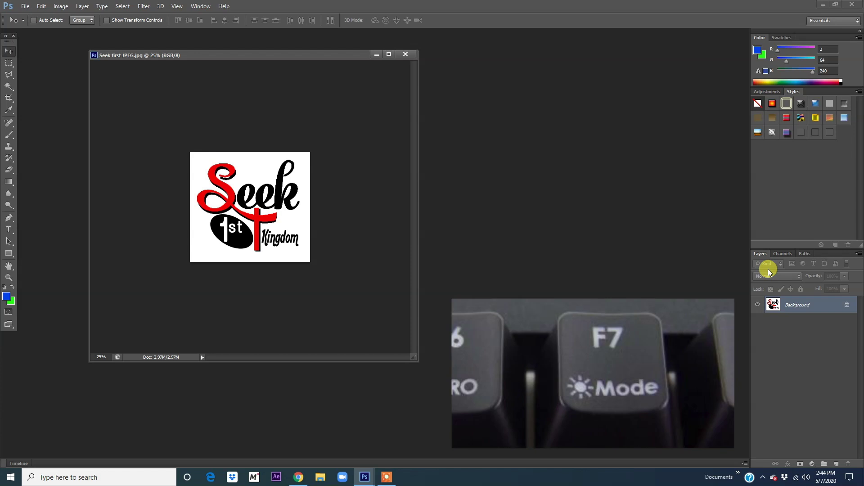
key(F7)
key(F7)
key(F7)
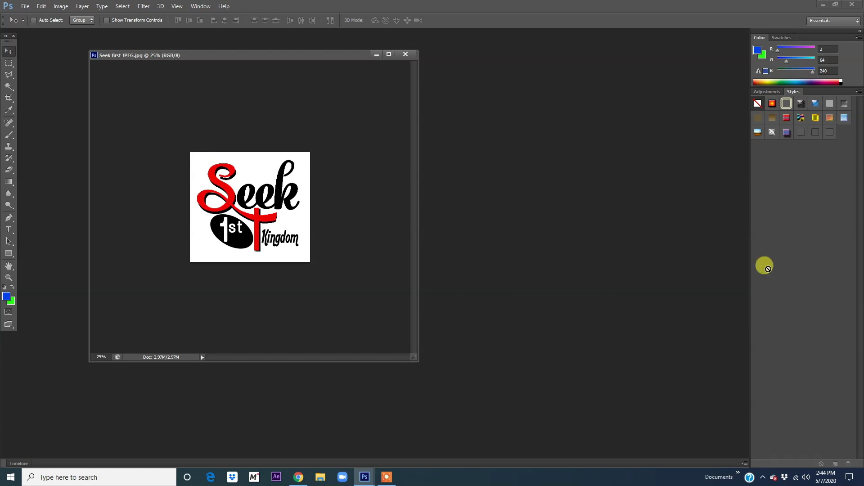
key(F7)
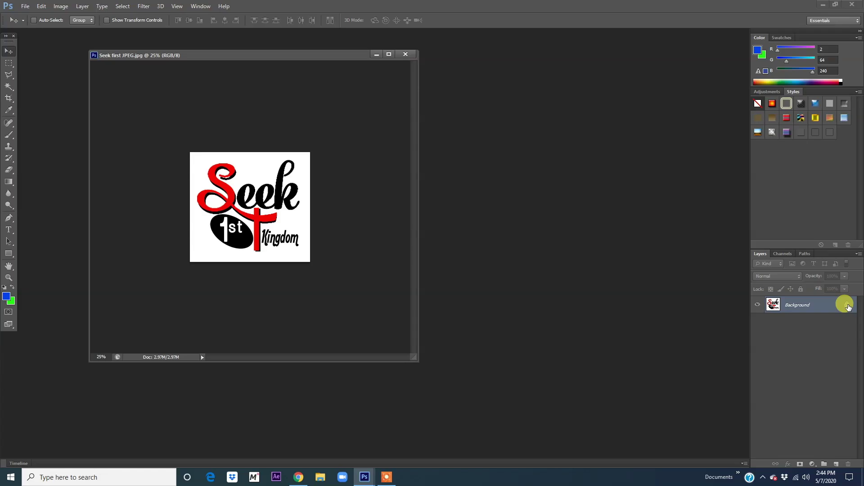
Step: Convert the locked Background layer into editable Layer 0 and test-drag its image
double_click(795, 306)
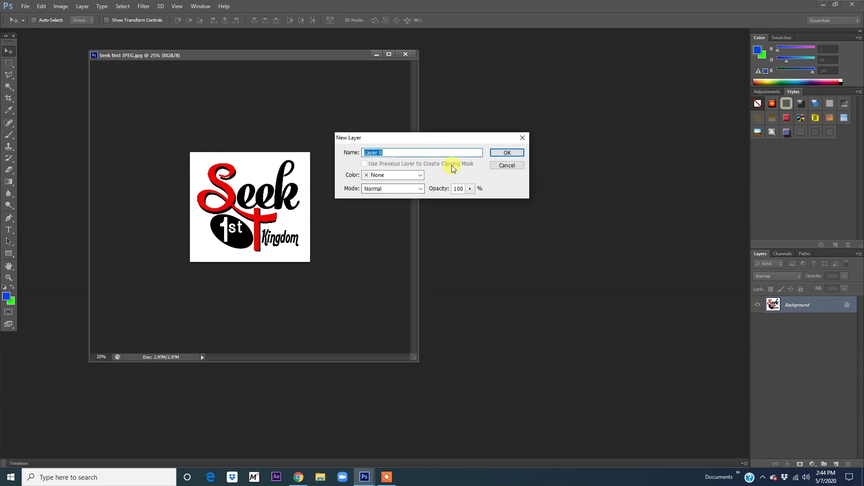
click(503, 154)
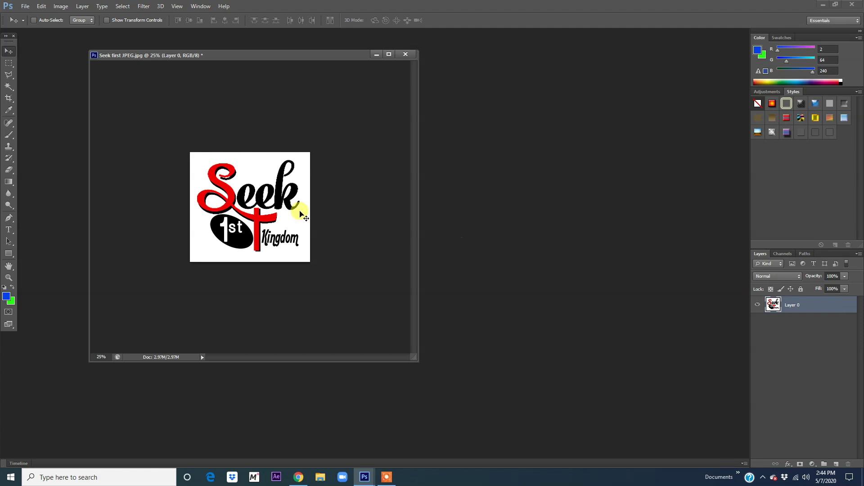
mouse_move(283, 198)
mouse_down()
mouse_move(283, 216)
mouse_move(282, 199)
mouse_up()
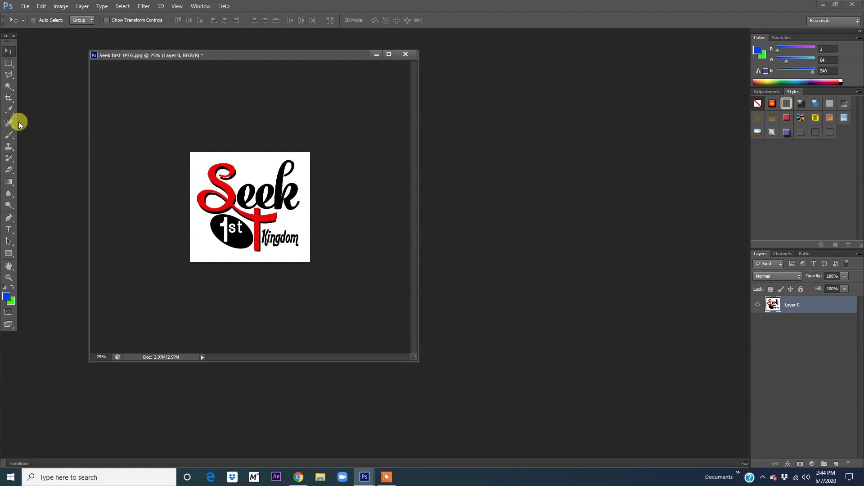
Step: Make the Magic Wand the active tool, at Point Sample with Tolerance 32
click(8, 85)
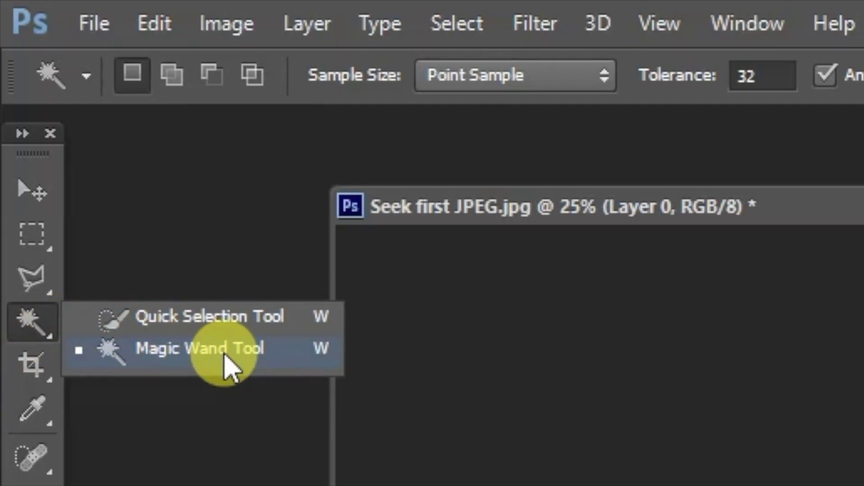
click(224, 354)
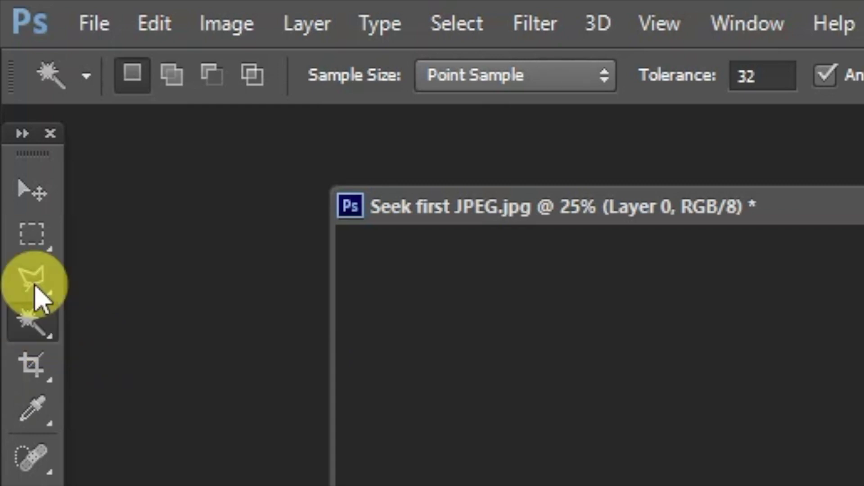
right_click(25, 323)
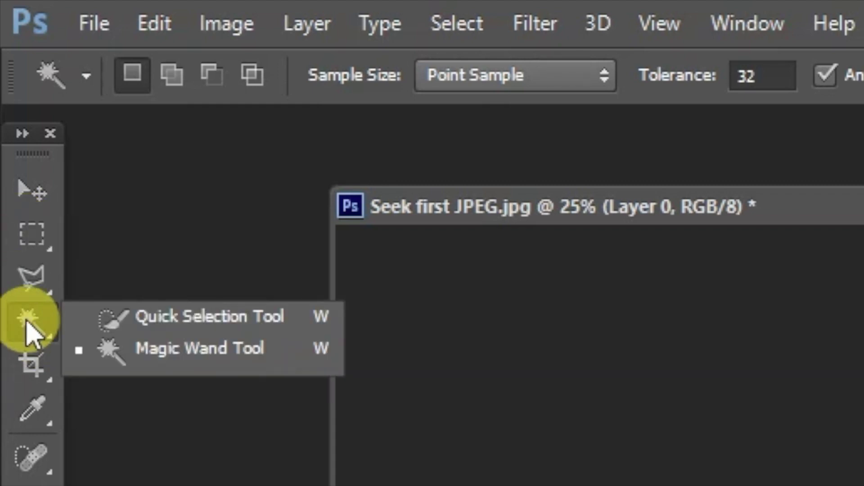
click(149, 352)
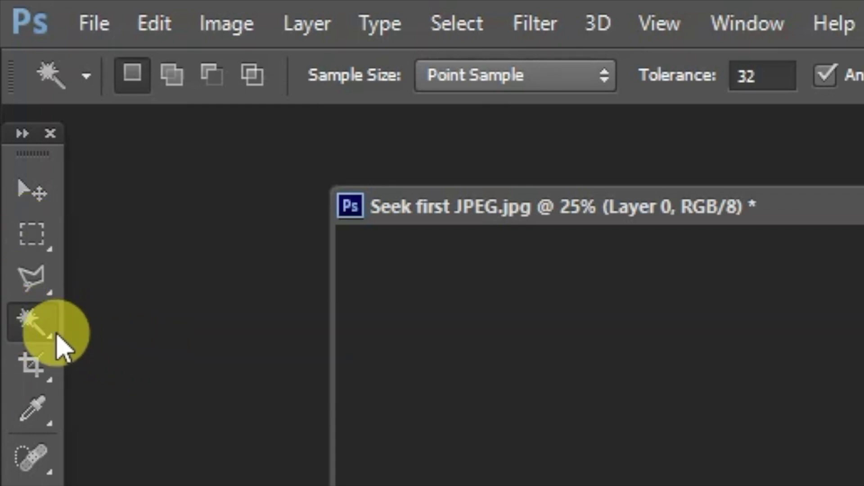
right_click(33, 322)
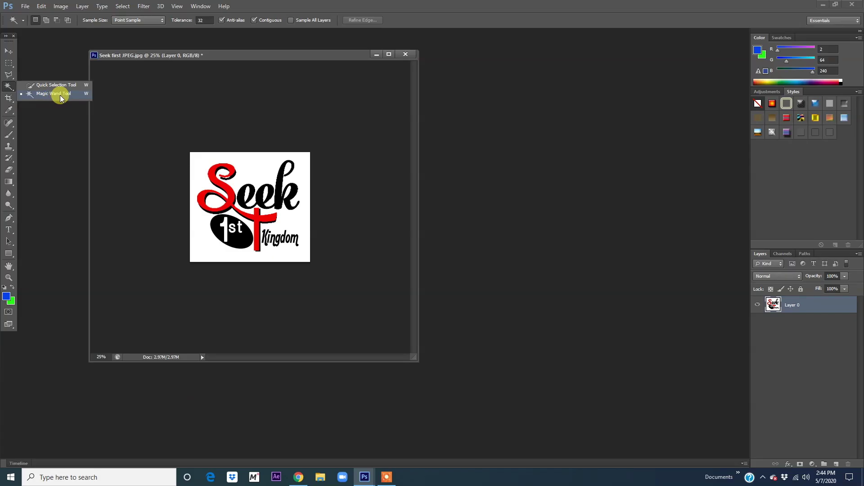
click(60, 95)
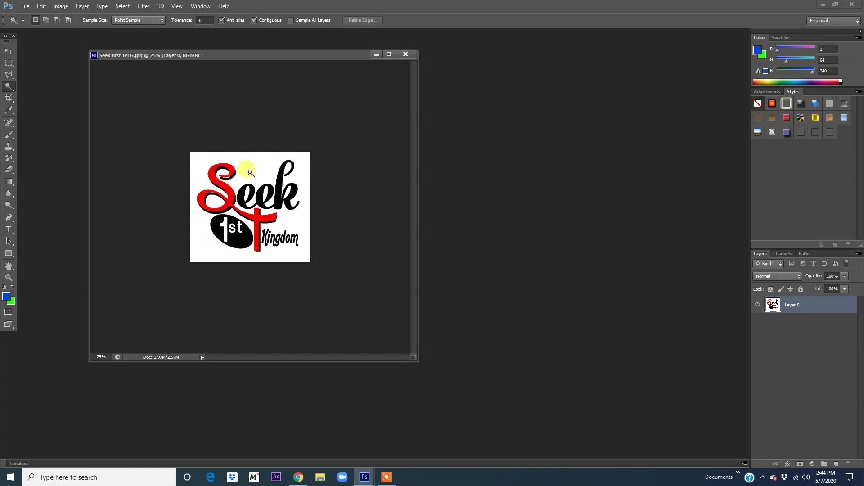
click(263, 165)
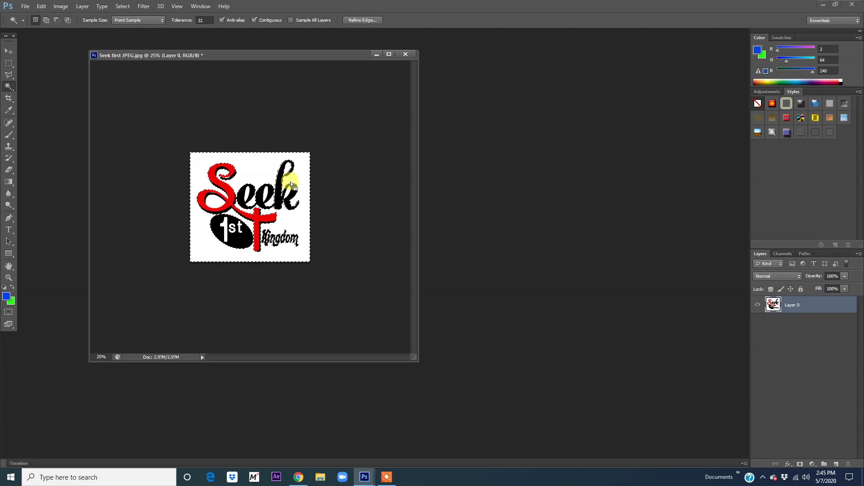
key(Delete)
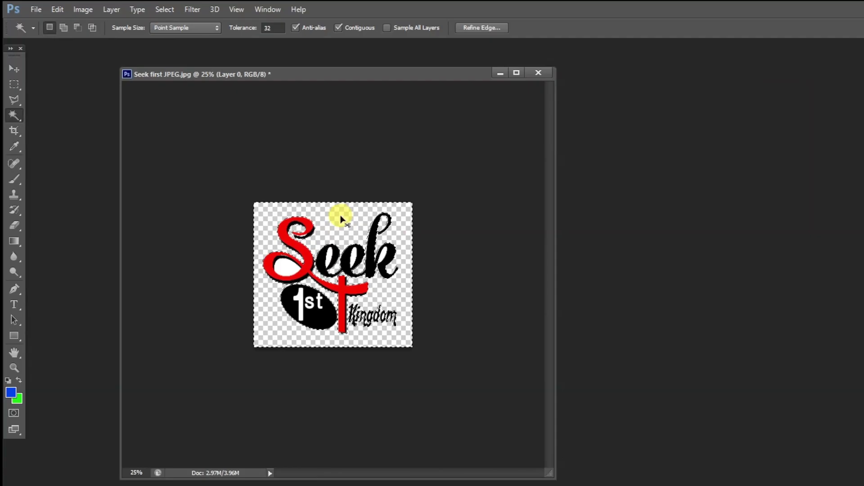
key(ctrl+d)
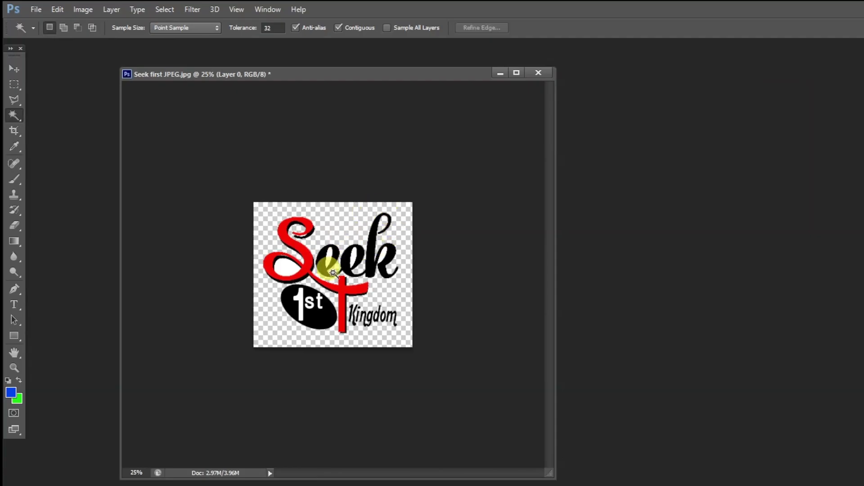
click(284, 267)
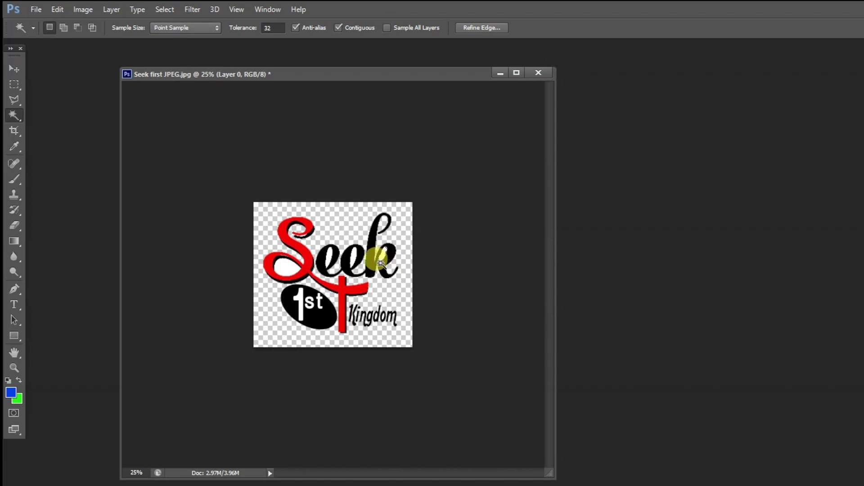
click(288, 268)
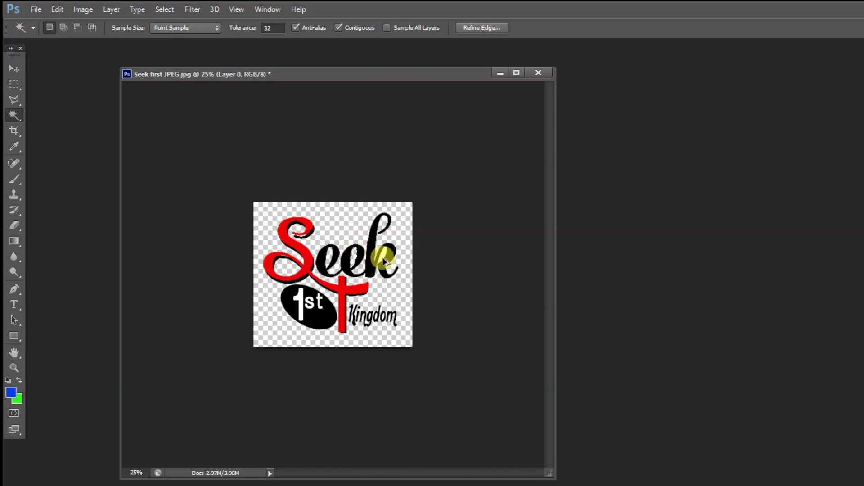
key(ctrl+z)
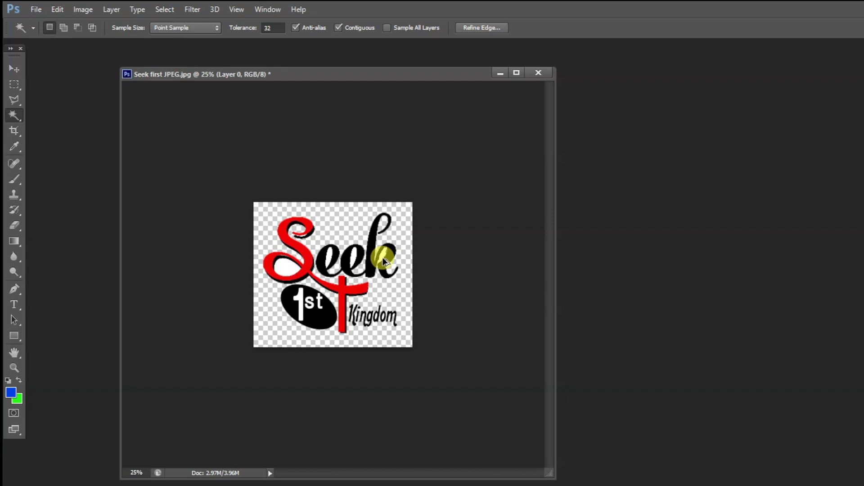
key(ctrl+alt+z)
key(ctrl+alt+z)
key(ctrl+alt+z)
key(ctrl+alt+z)
key(ctrl+alt+z)
key(ctrl+alt+z)
key(ctrl+d)
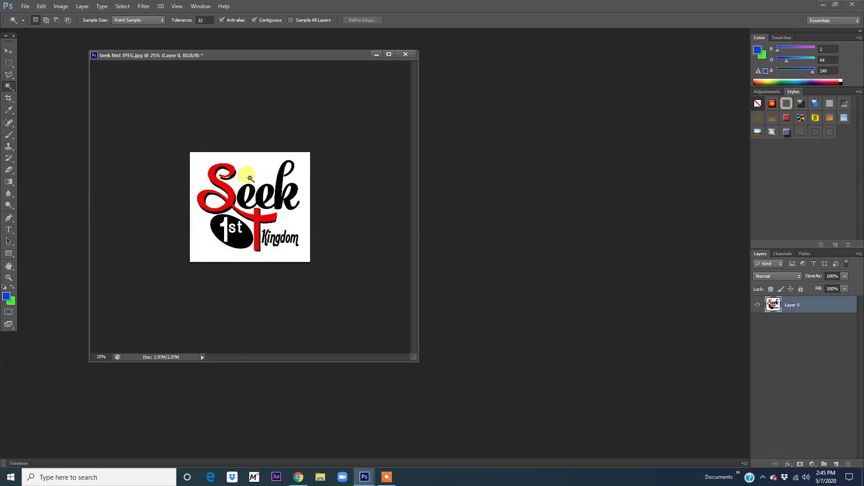
Step: Select all similar white areas, delete them, then deselect to leave the logo on transparency
click(252, 169)
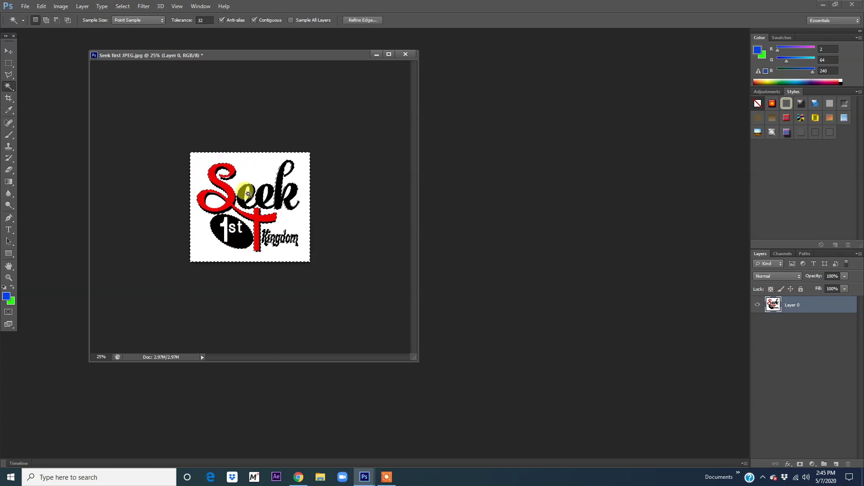
right_click(250, 169)
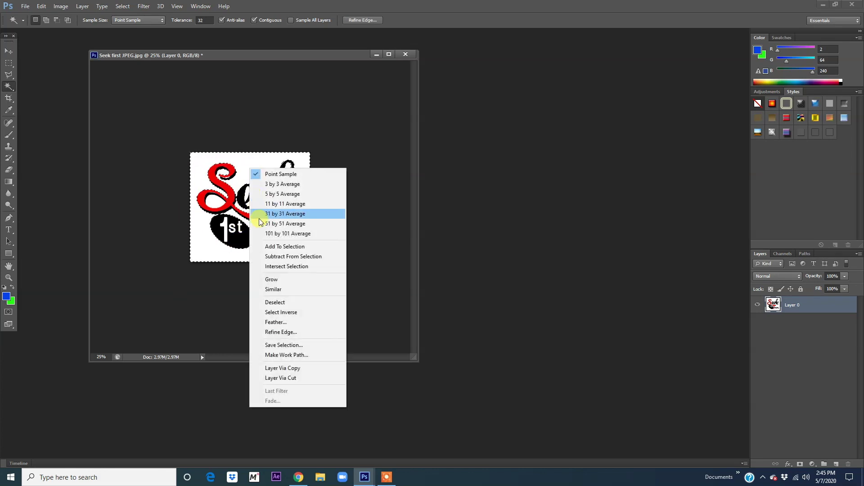
click(270, 289)
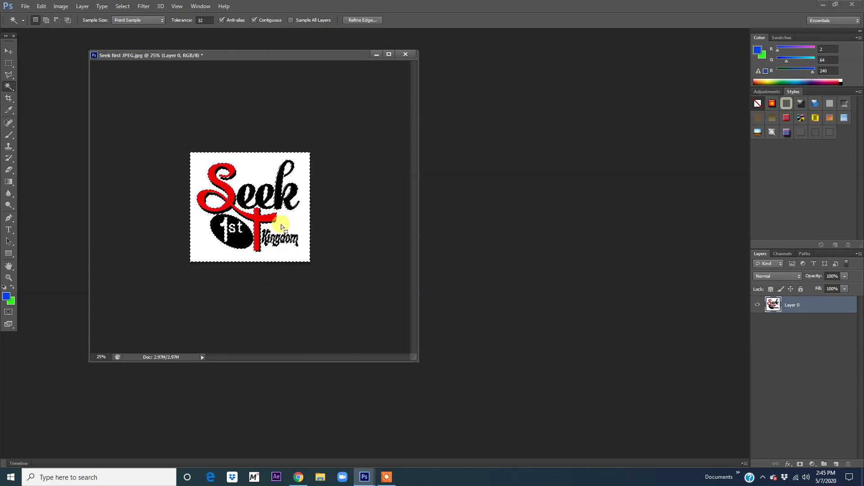
key(Delete)
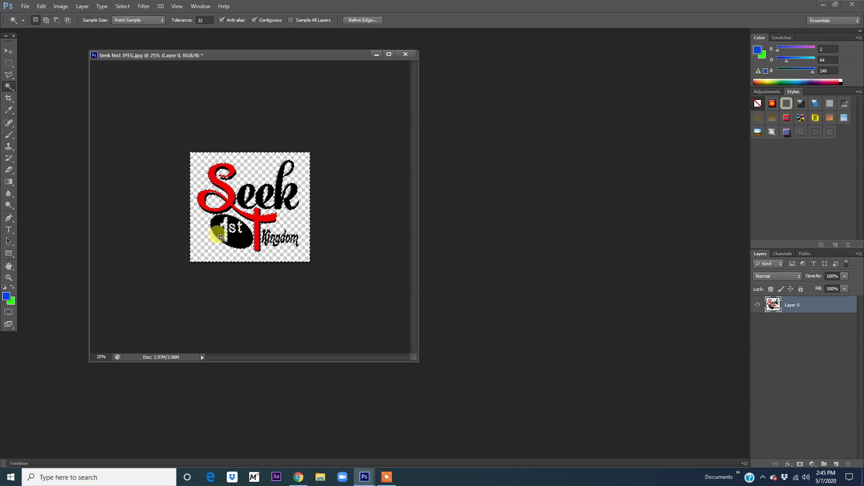
click(10, 52)
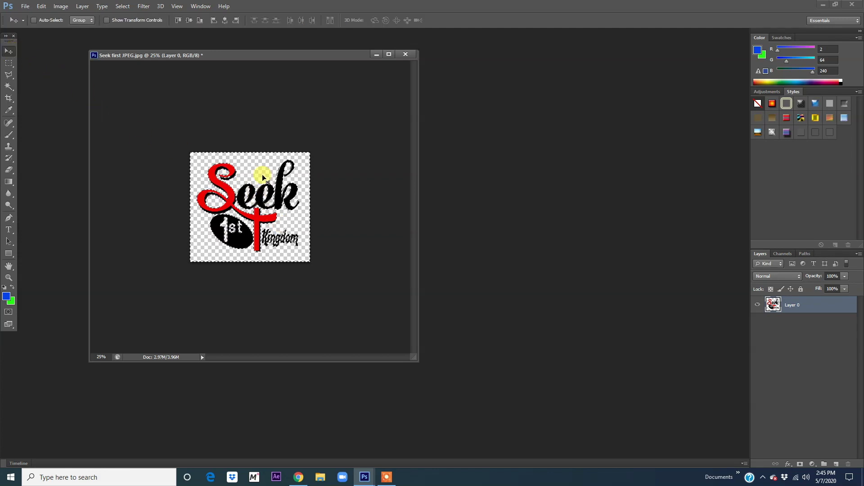
key(ctrl+d)
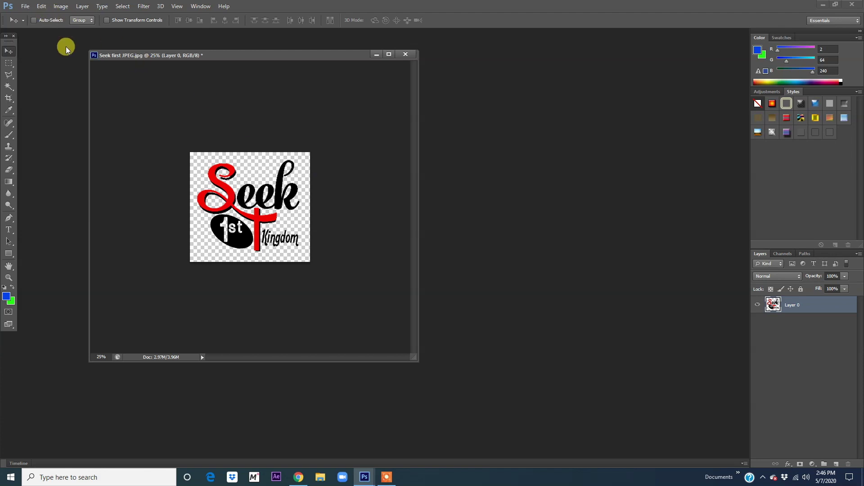
Step: Save a PNG copy named 'PnG Test file.png' to the Desktop, accepting the PNG options
click(26, 7)
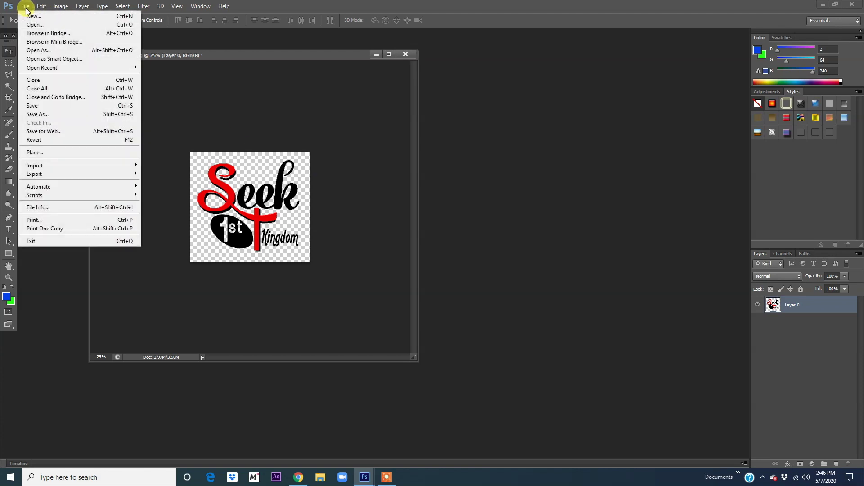
click(37, 115)
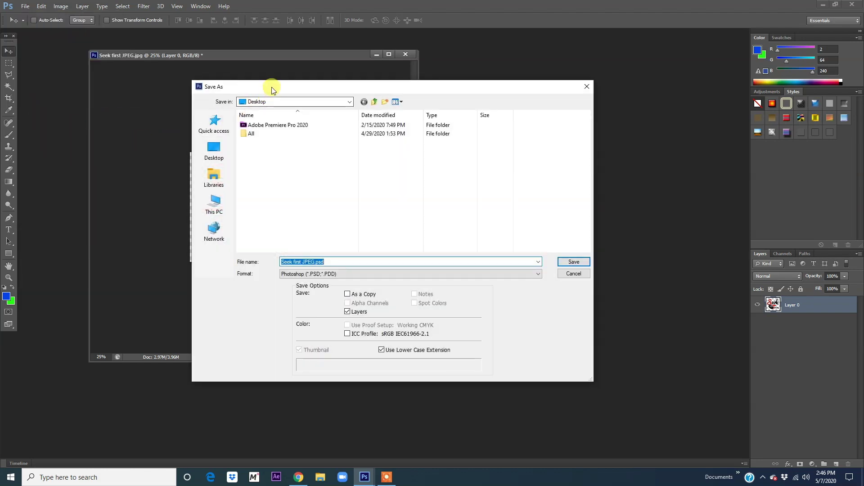
drag(272, 87, 412, 100)
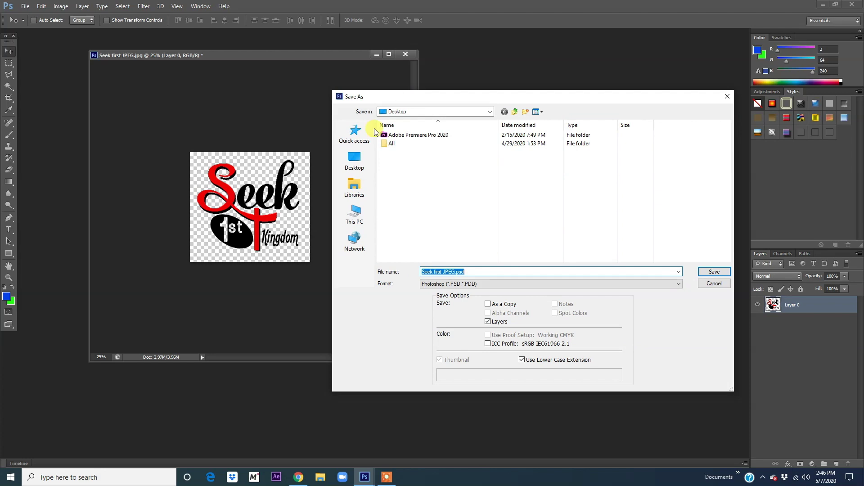
click(351, 163)
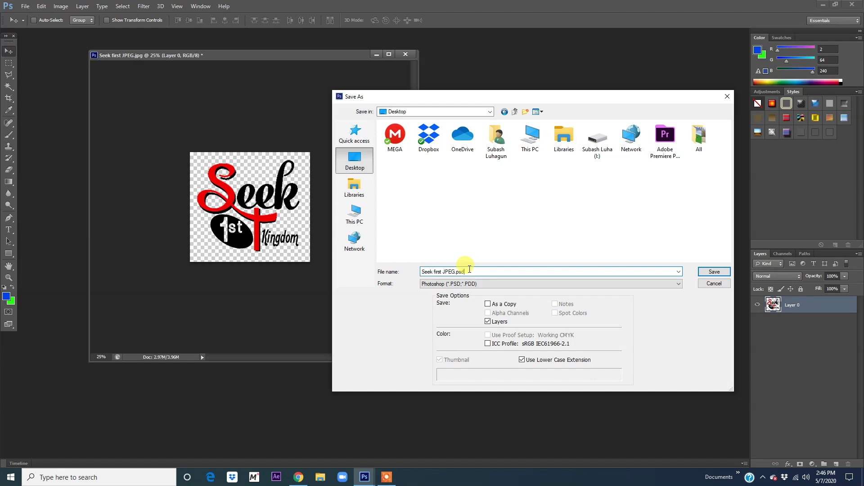
drag(465, 271, 409, 272)
text(P)
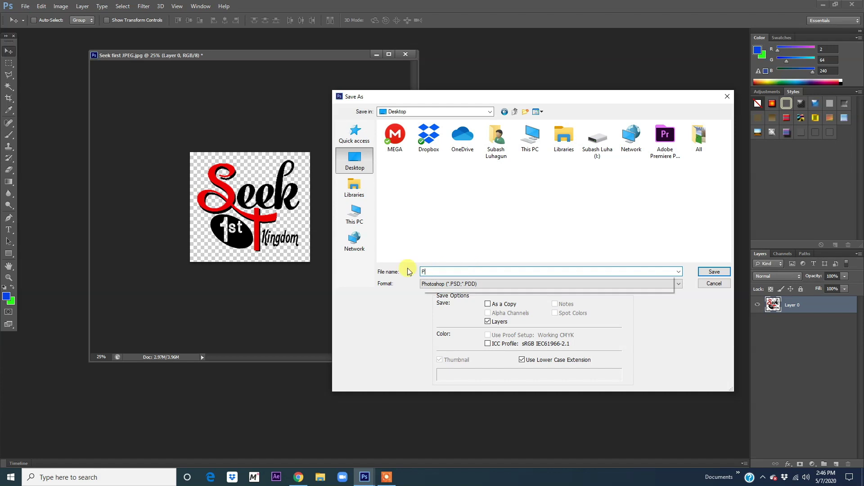
text(nG Test file)
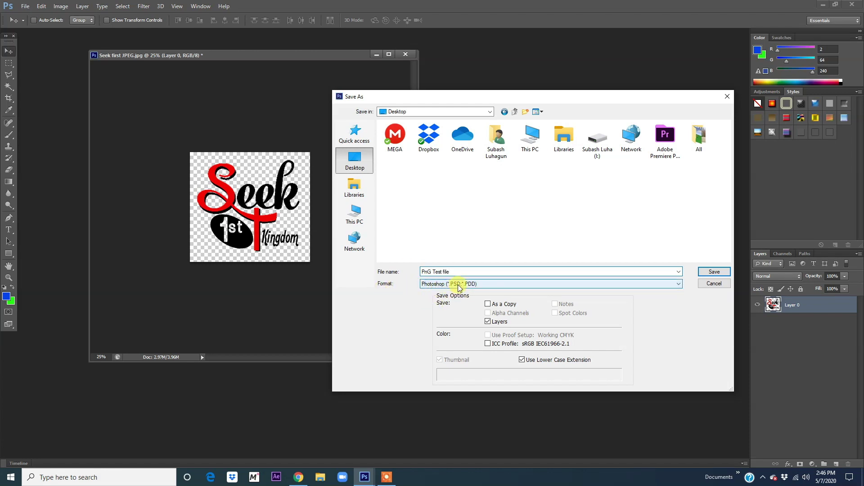
click(443, 284)
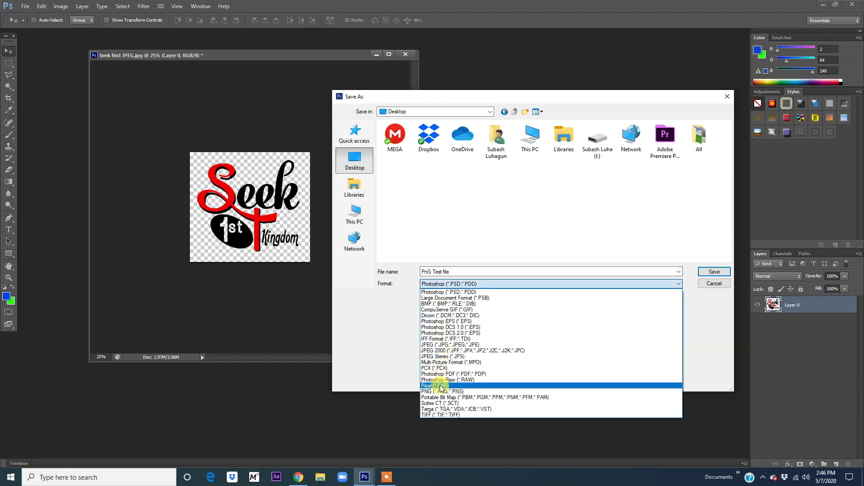
click(442, 392)
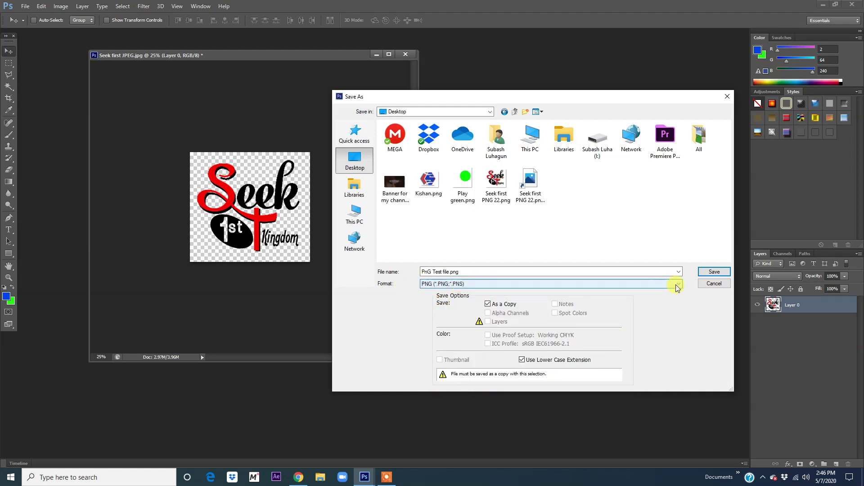
click(716, 274)
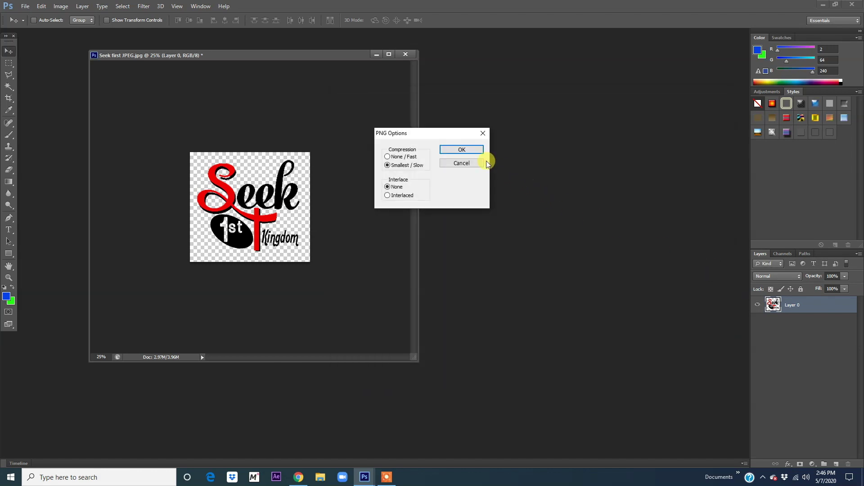
click(469, 150)
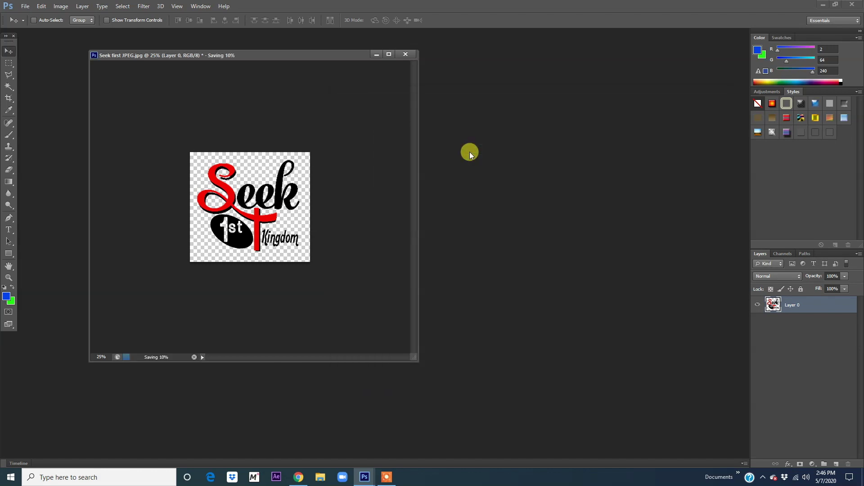
click(850, 6)
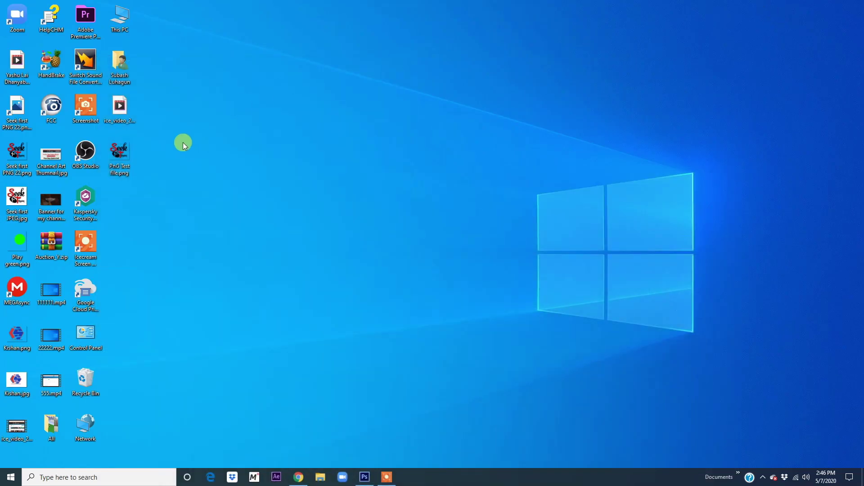
drag(123, 154, 395, 159)
double_click(393, 156)
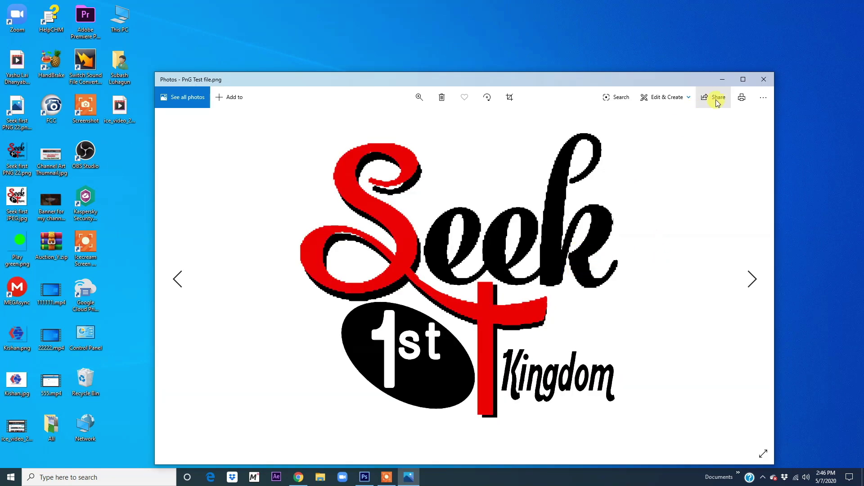
click(765, 79)
mouse_move(384, 156)
mouse_down()
mouse_move(136, 173)
mouse_move(128, 155)
mouse_up()
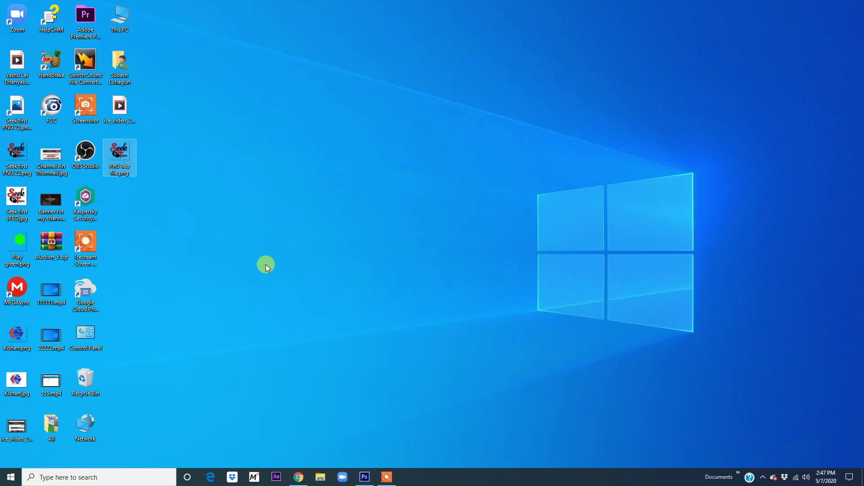
click(363, 477)
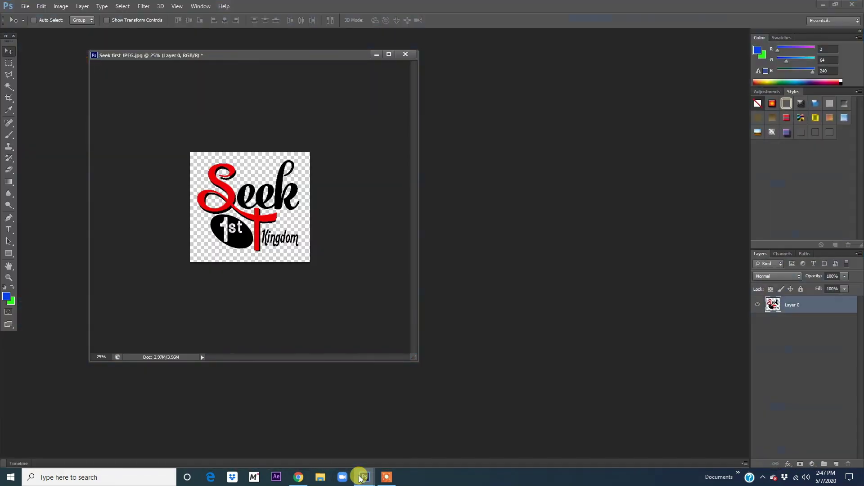
drag(260, 58, 256, 45)
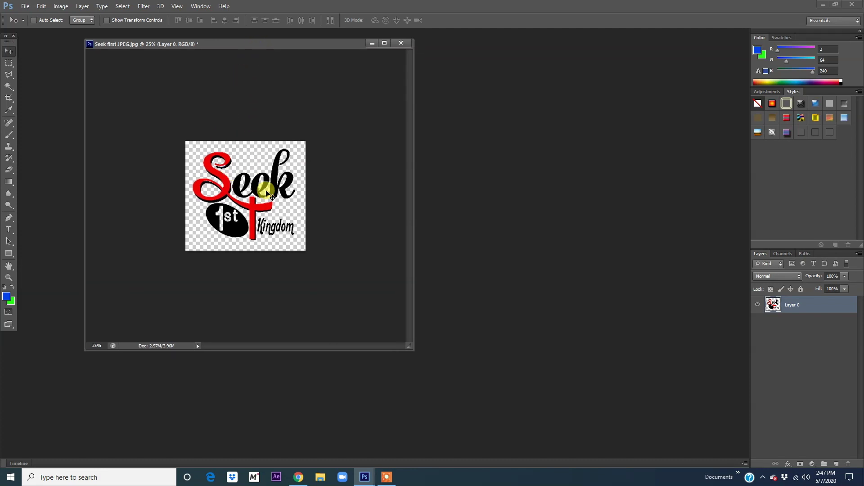
key(ctrl+n)
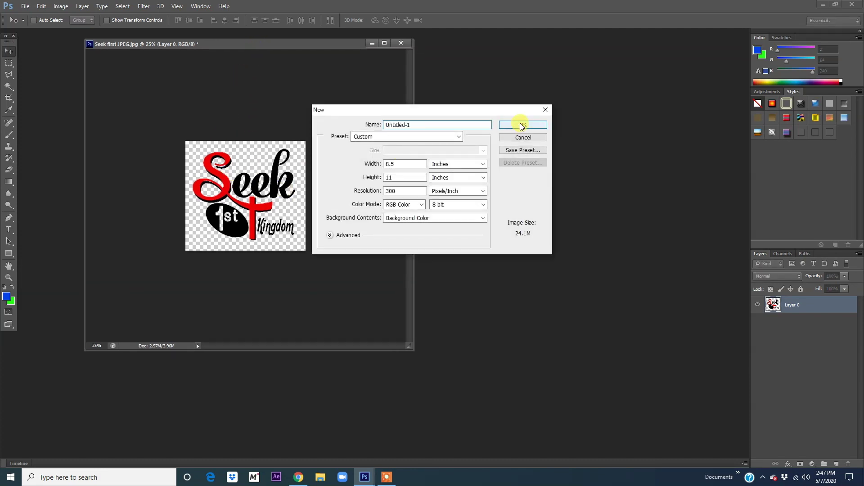
click(517, 124)
drag(238, 54, 417, 115)
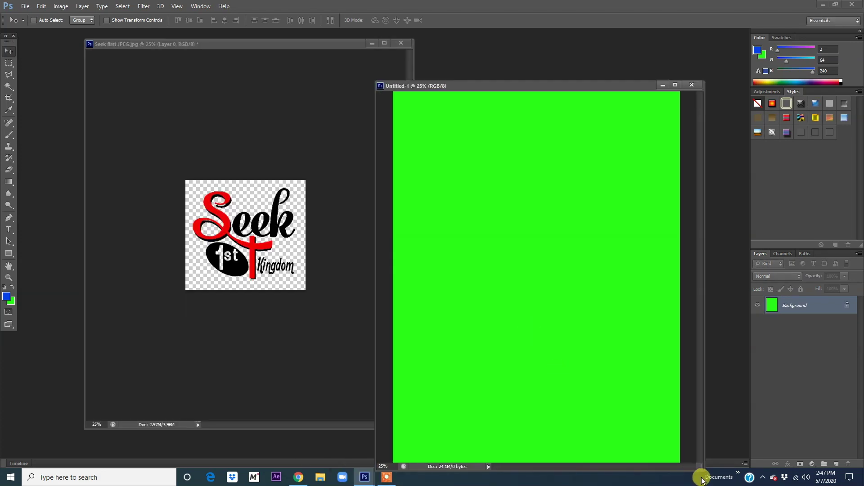
drag(698, 464, 695, 265)
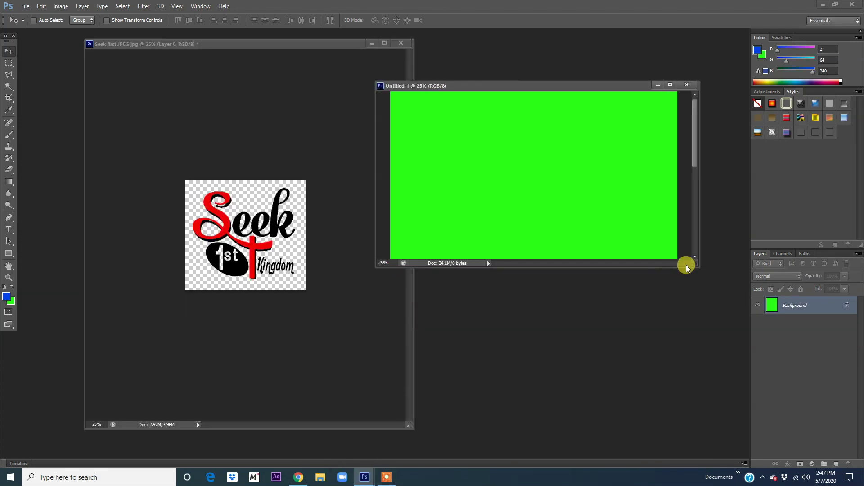
click(243, 232)
mouse_move(217, 219)
mouse_down()
mouse_move(427, 212)
mouse_move(516, 179)
mouse_up()
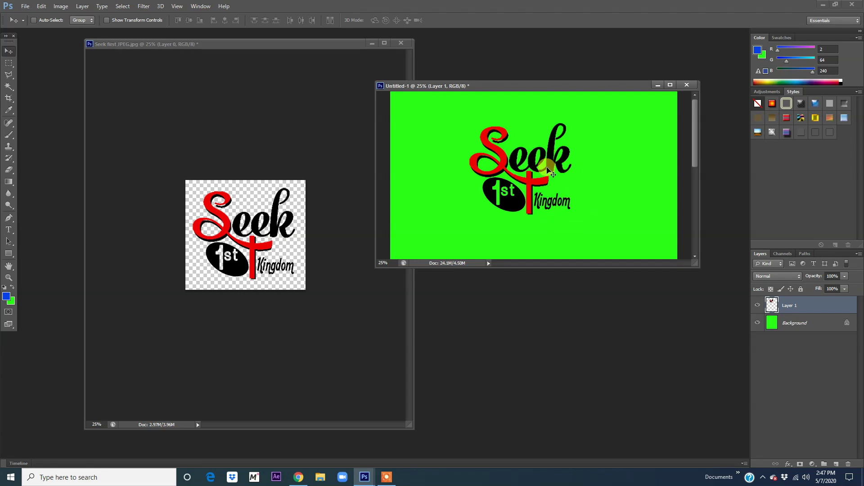
click(686, 84)
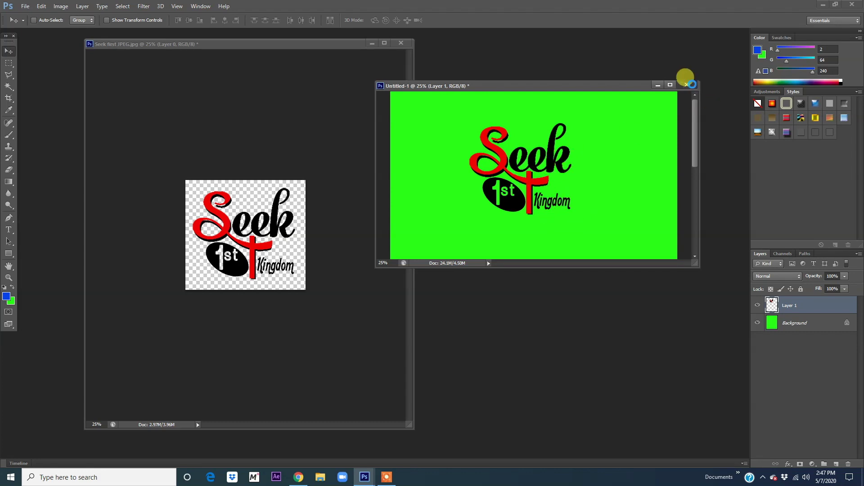
click(437, 179)
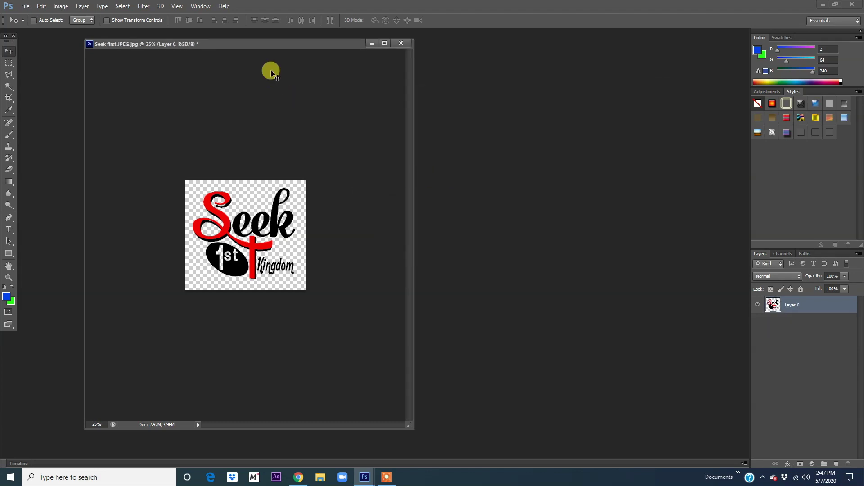
Step: Shrink the Seek first JPEG.jpg document window and move it up near the workspace top
drag(163, 50, 191, 53)
drag(114, 41, 228, 222)
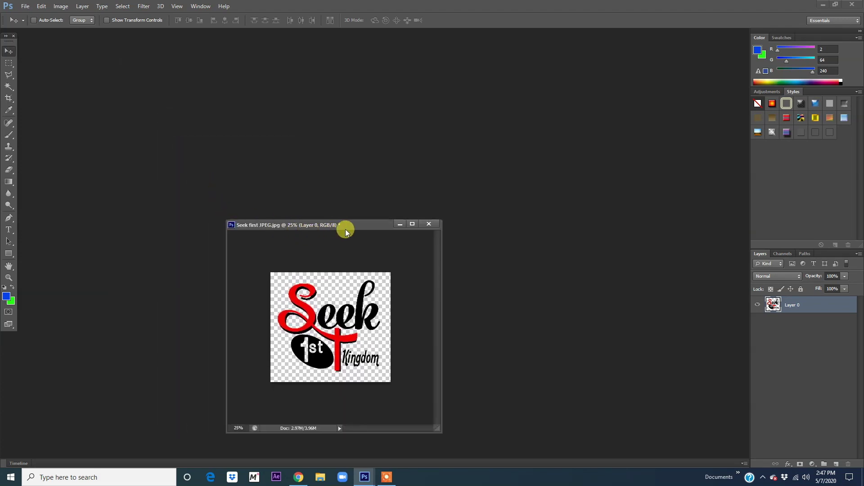
drag(346, 226, 351, 103)
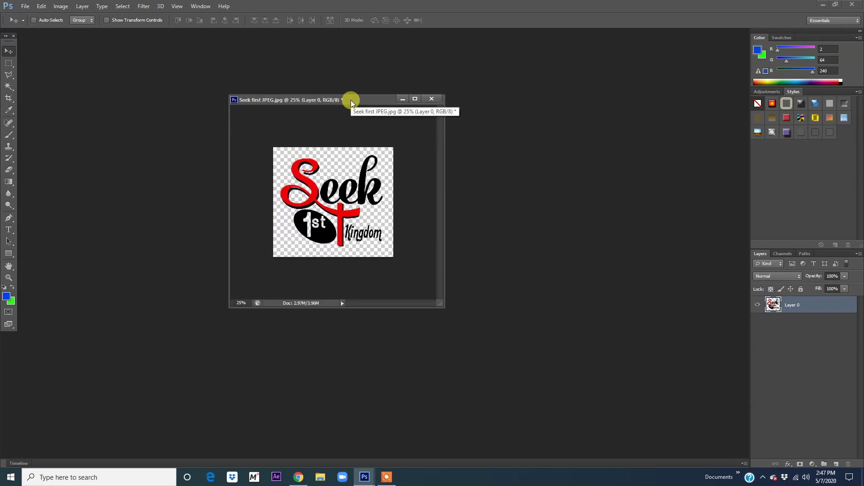